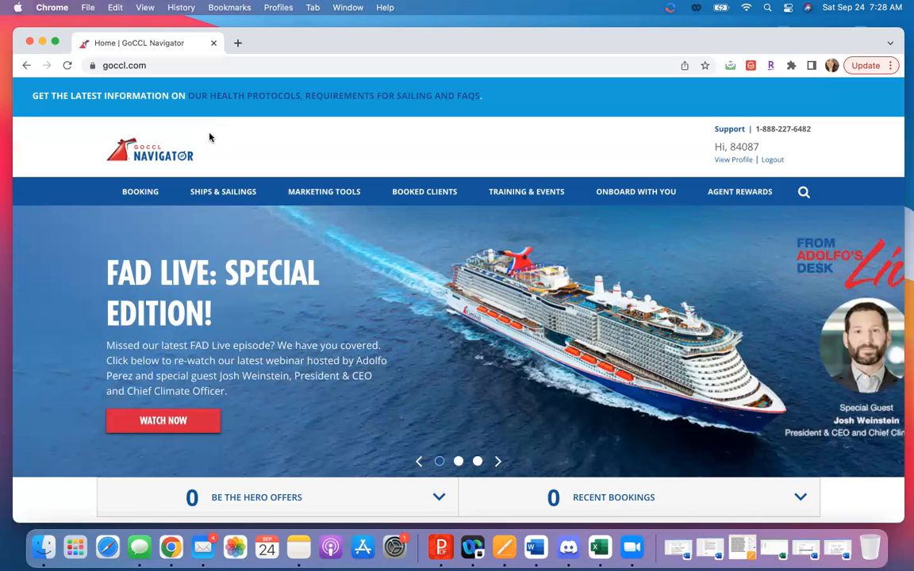
Open the sailing search for a new group booking and set the From Date to Jun 01, 2023
mouse_move(115, 189)
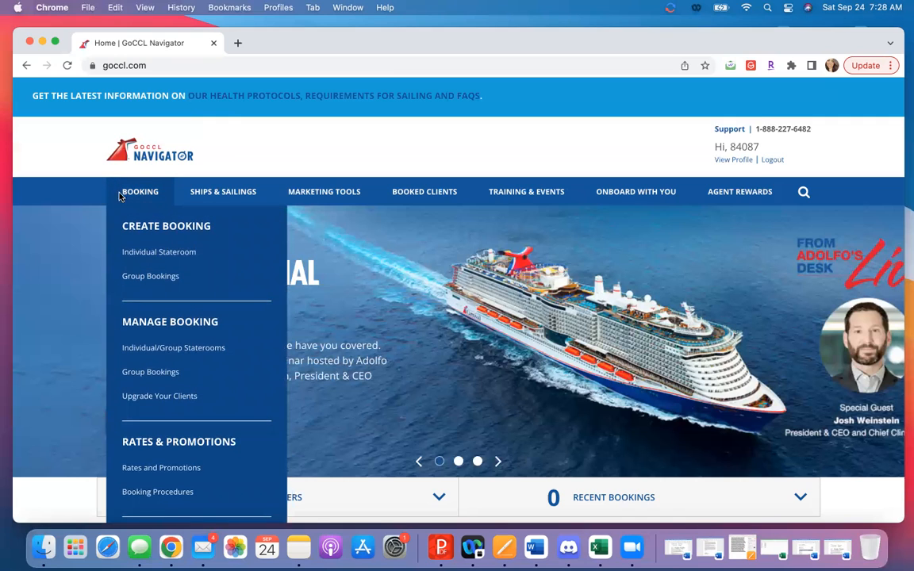
click(147, 277)
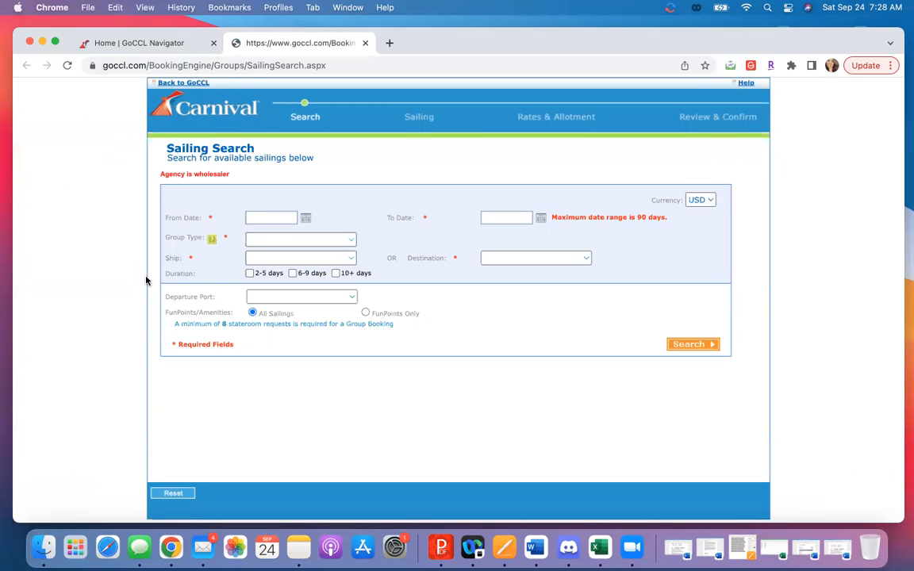
click(307, 222)
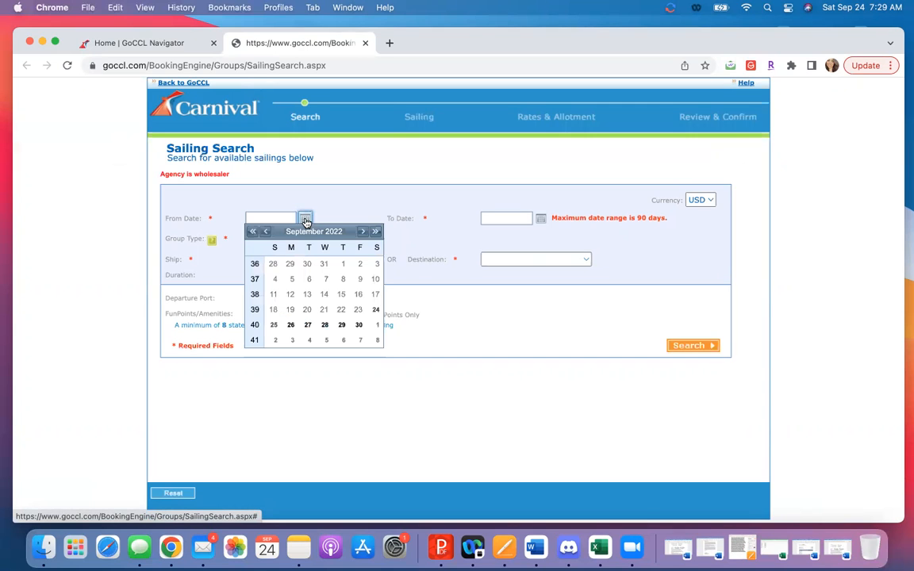
click(377, 233)
click(377, 232)
click(377, 233)
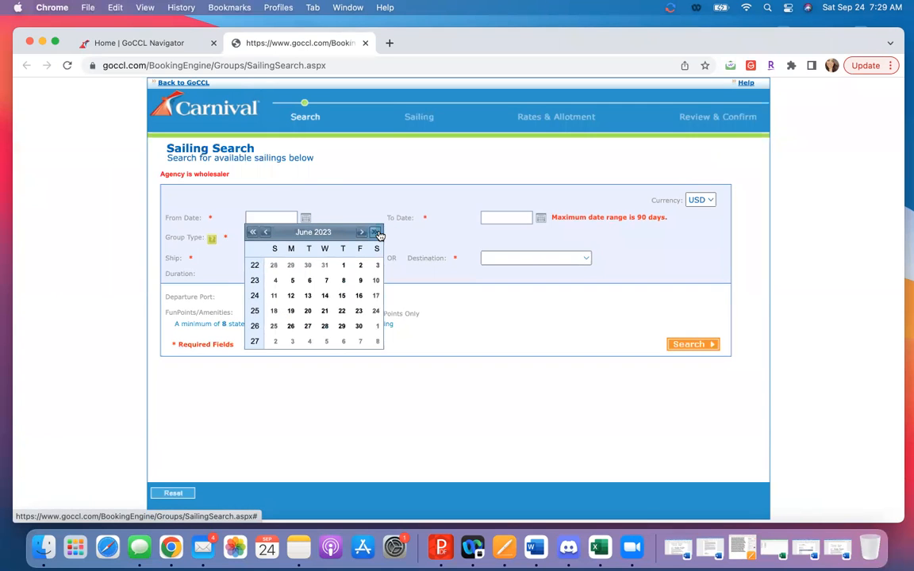
click(343, 267)
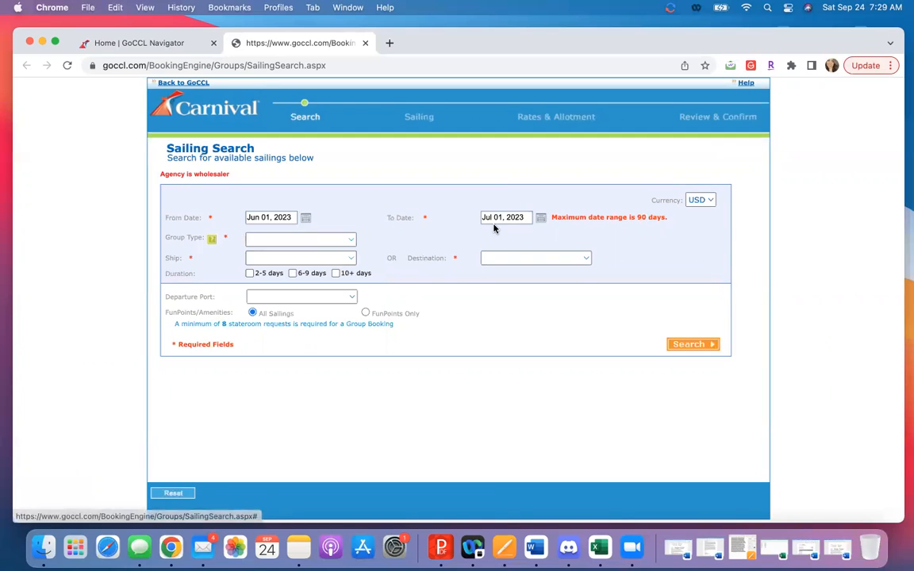
Search for sailings with group type AFFINITY GROUP, destination Caribbean and a duration of 6-9 days
click(329, 240)
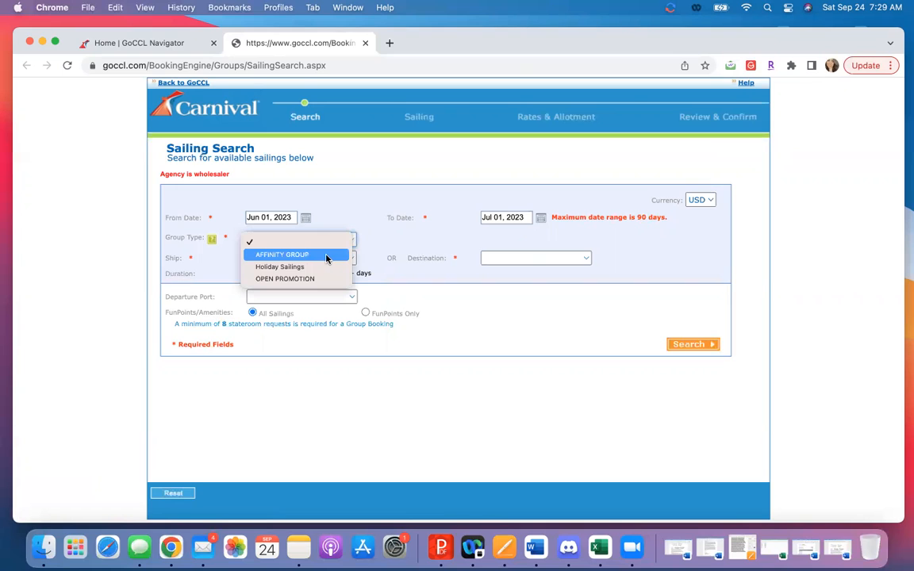
click(326, 256)
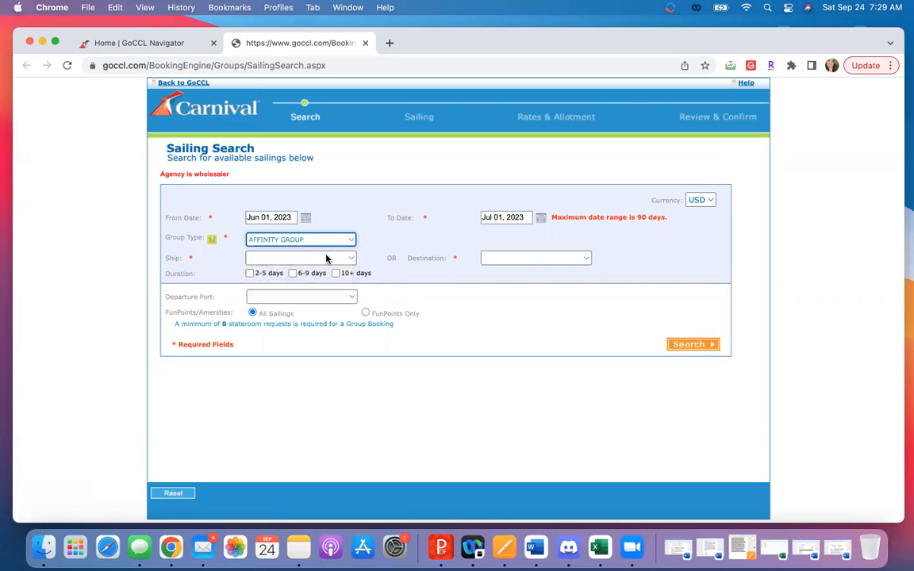
click(326, 259)
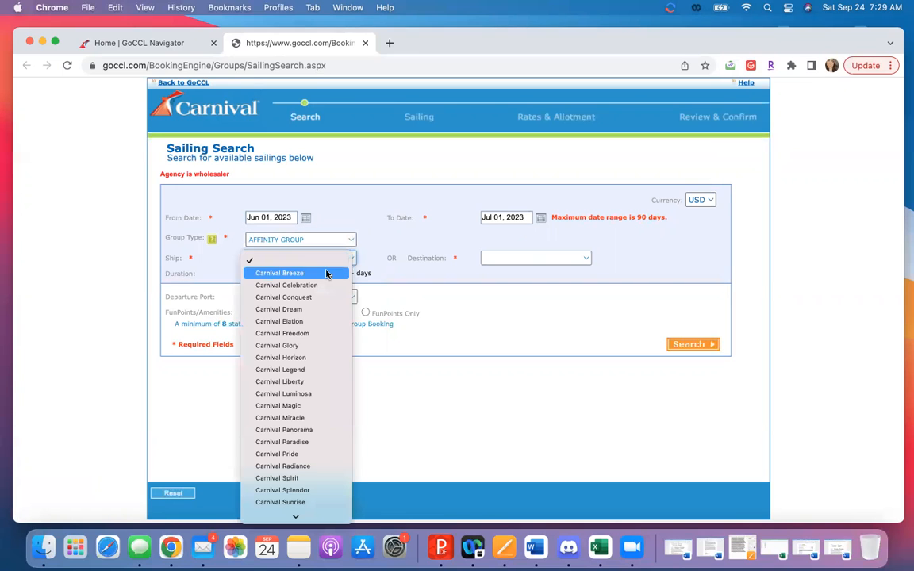
click(403, 247)
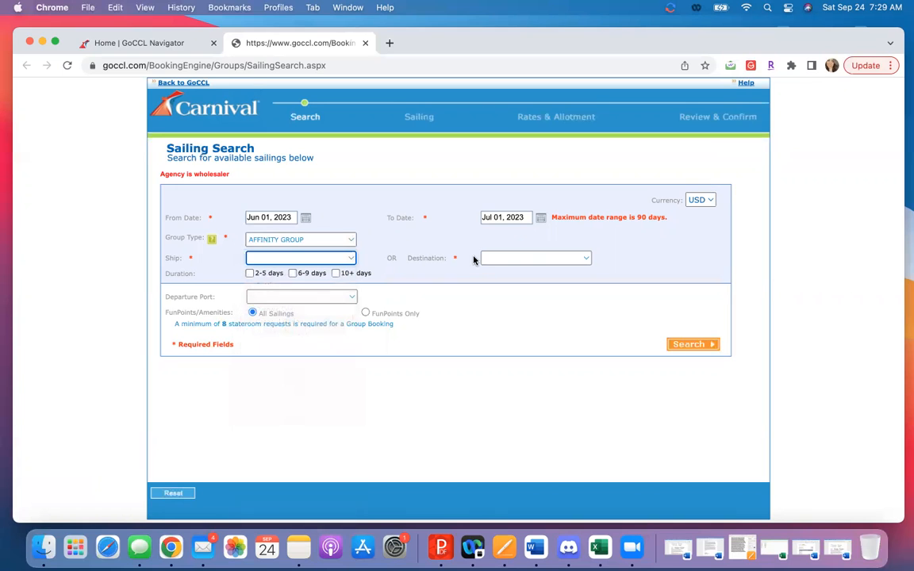
click(509, 258)
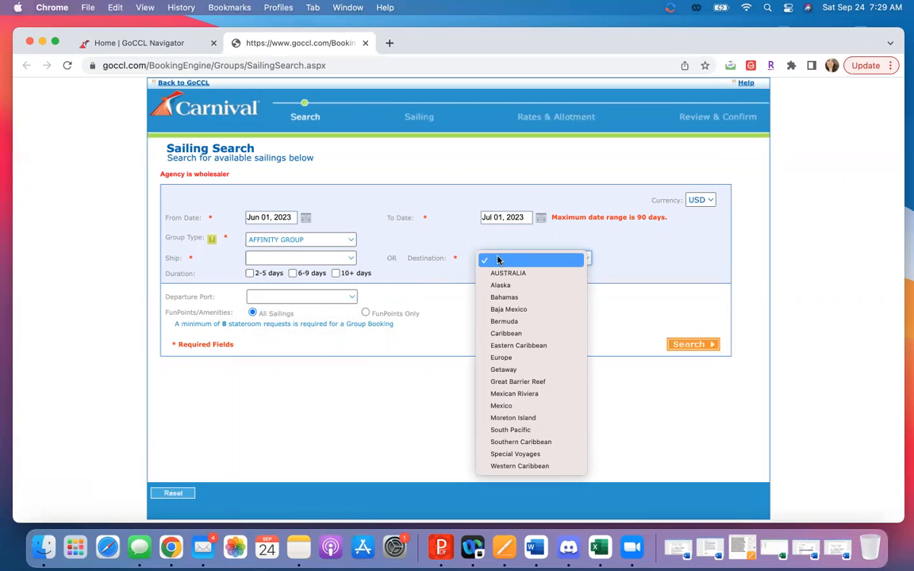
click(509, 338)
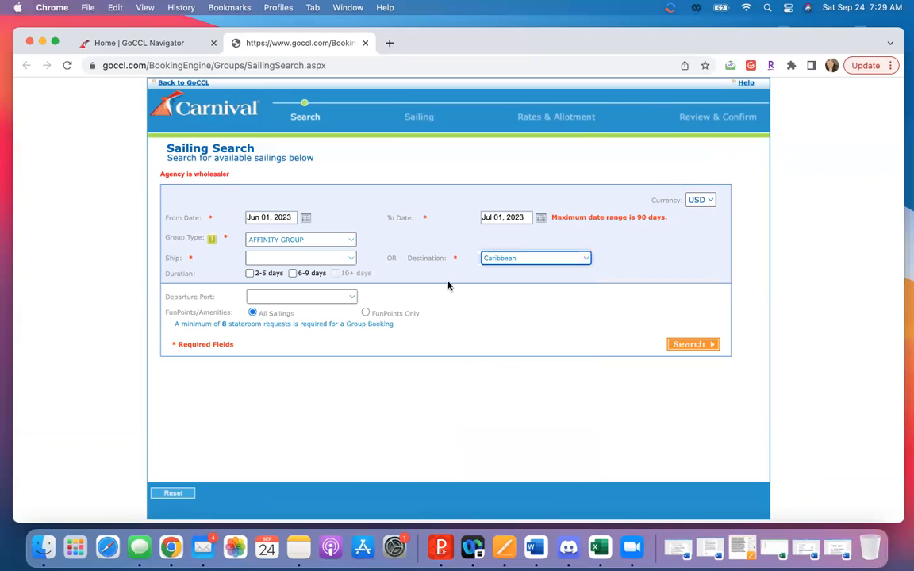
click(293, 274)
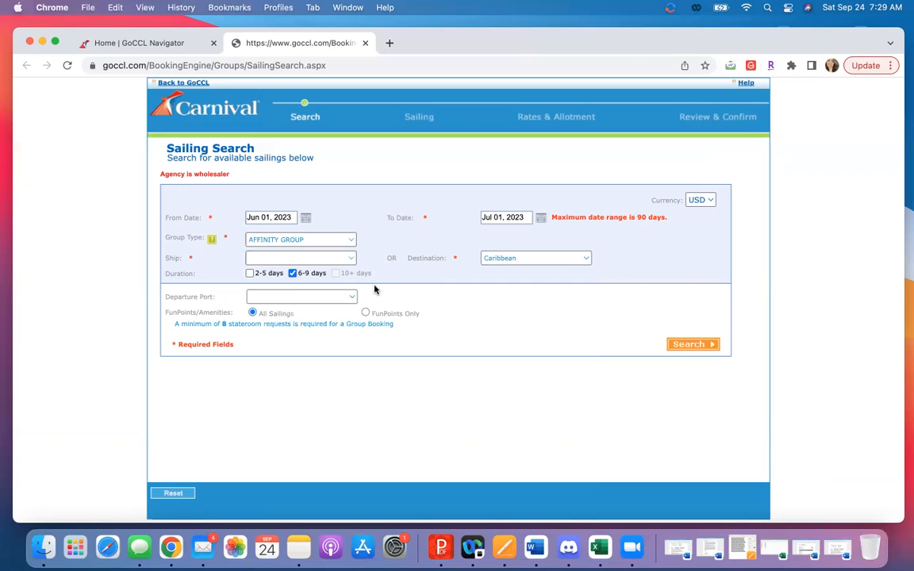
click(692, 344)
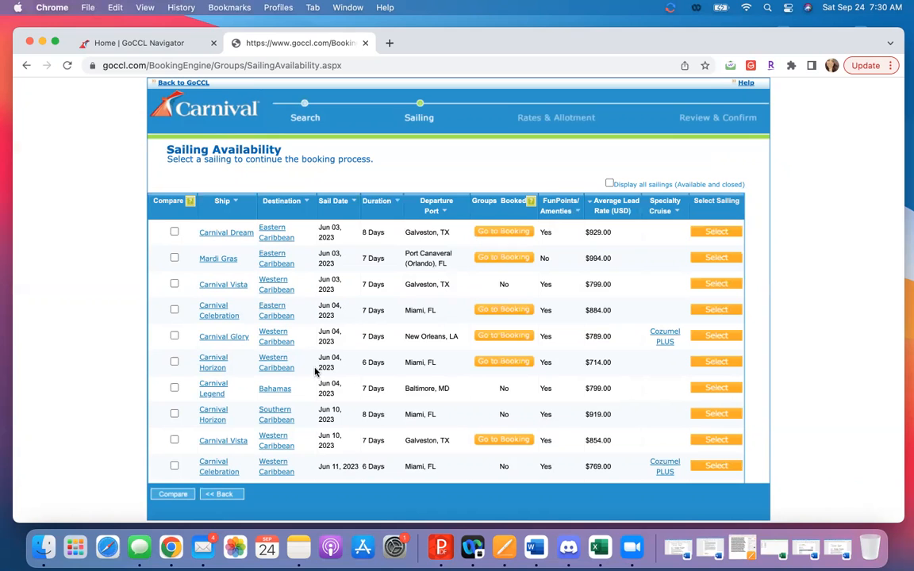
Check the itinerary of the Jun 04, 2023 Carnival Horizon Western Caribbean sailing from Miami and select that sailing
click(270, 366)
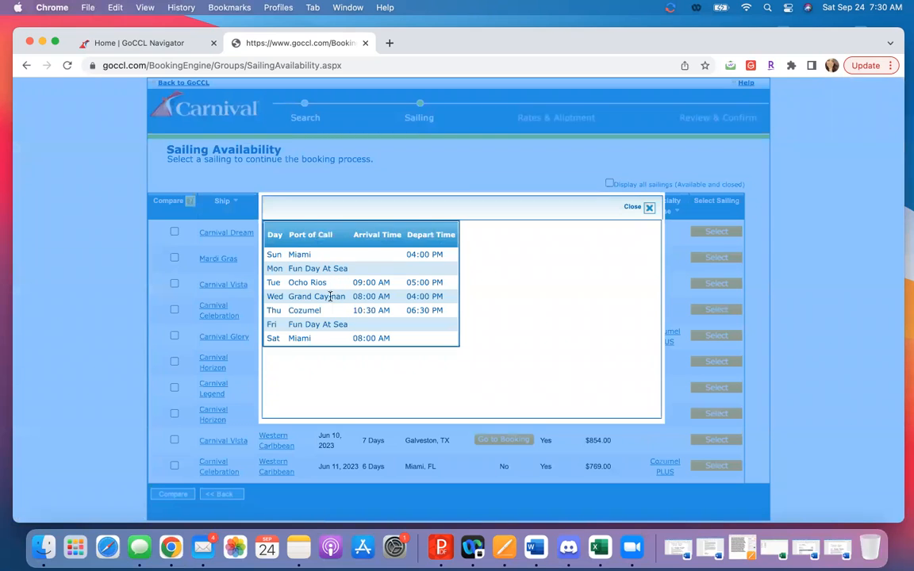
click(650, 209)
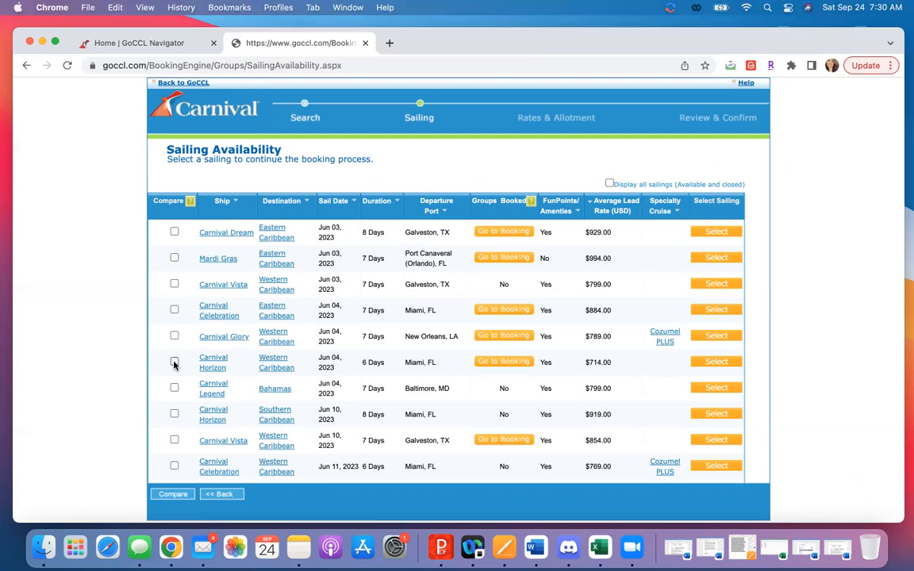
click(717, 362)
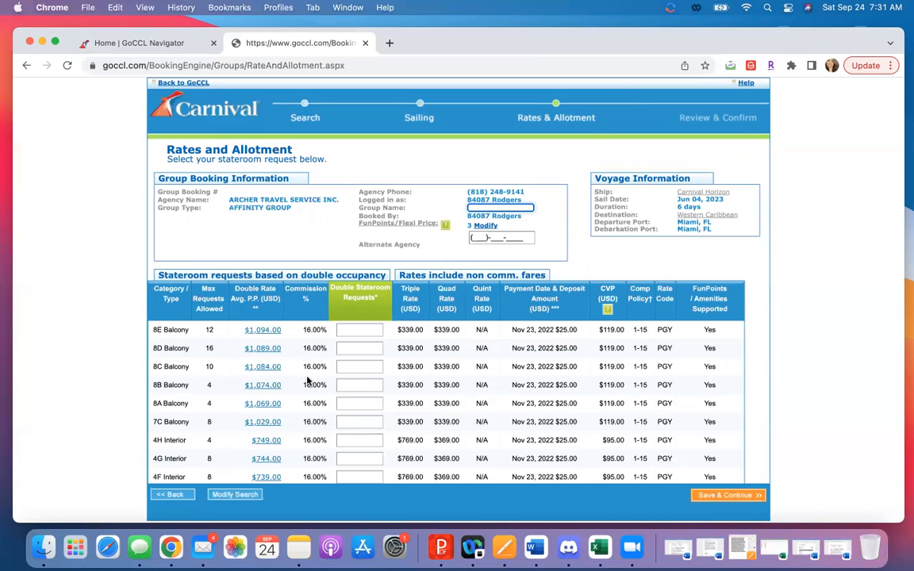
Request 4 double staterooms in 4H Interior and 4 in 7C Balcony, and fill in the group name
click(361, 440)
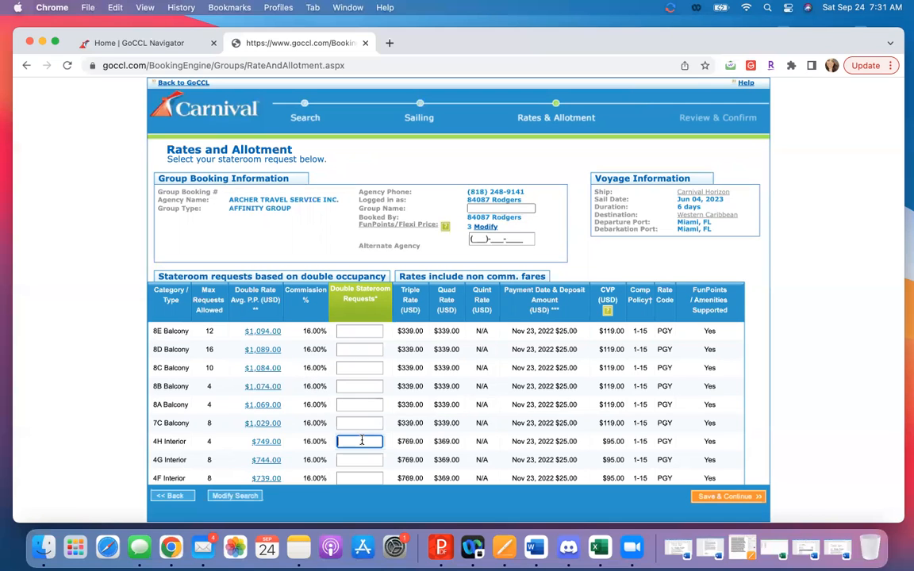
text(4)
click(360, 422)
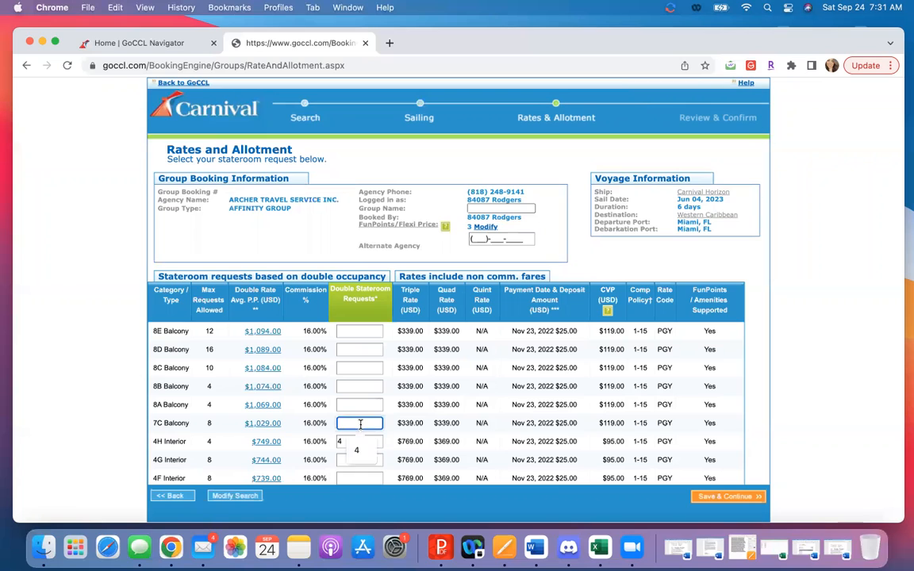
text(4)
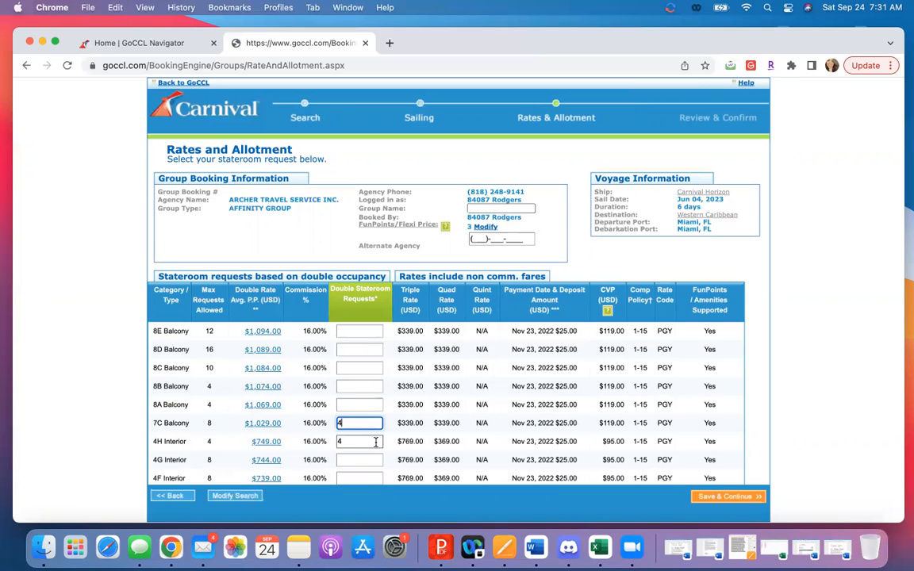
click(492, 208)
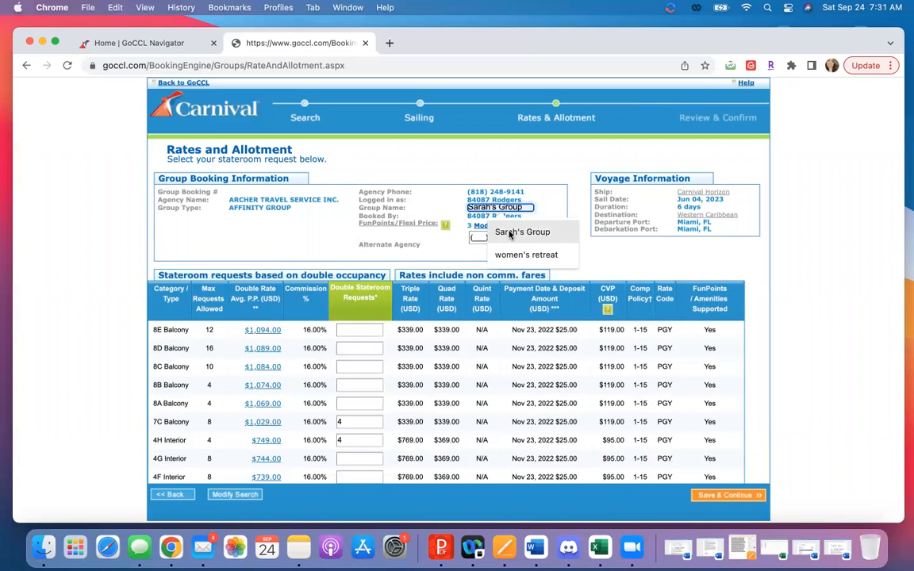
click(509, 233)
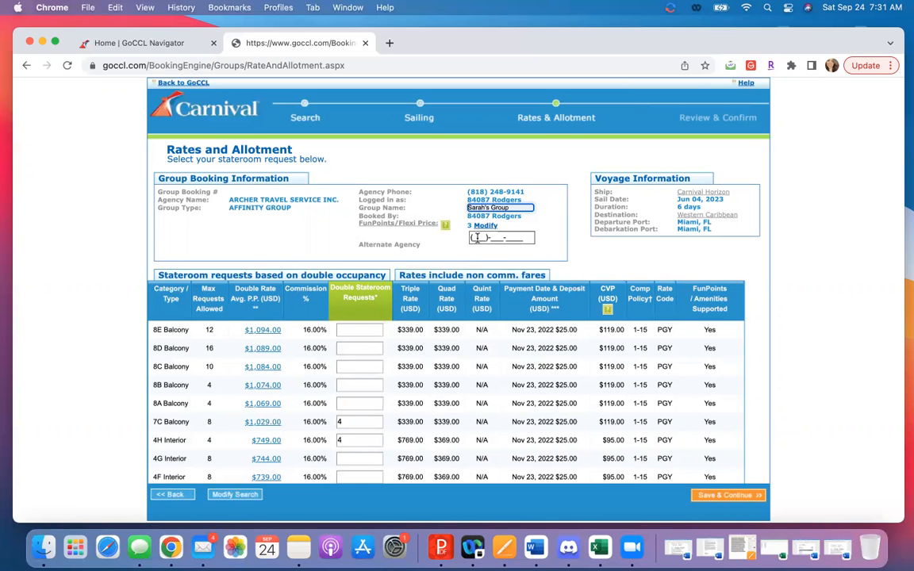
click(477, 238)
click(524, 264)
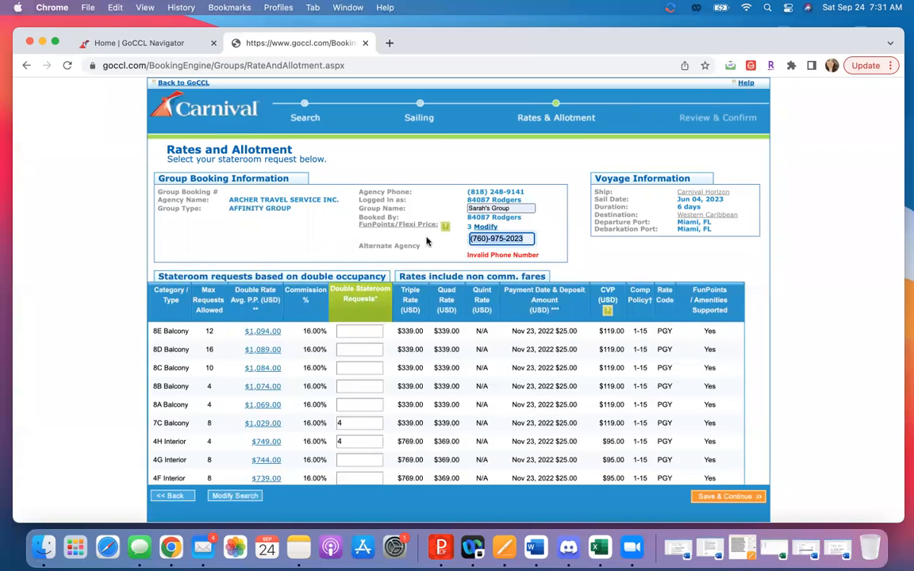
key(BackSpace)
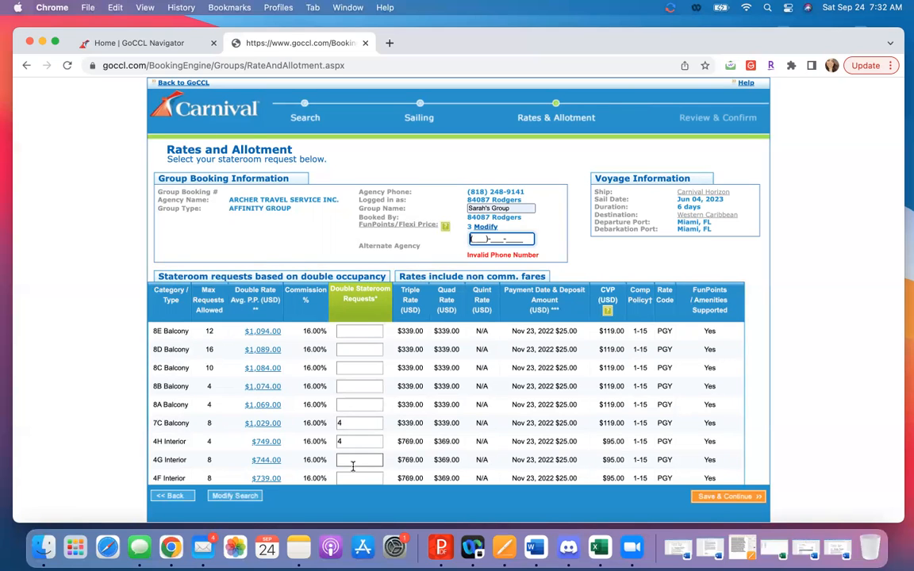
Save the stateroom requests, agree to the marketing guidelines and terms, and confirm the group booking
click(723, 501)
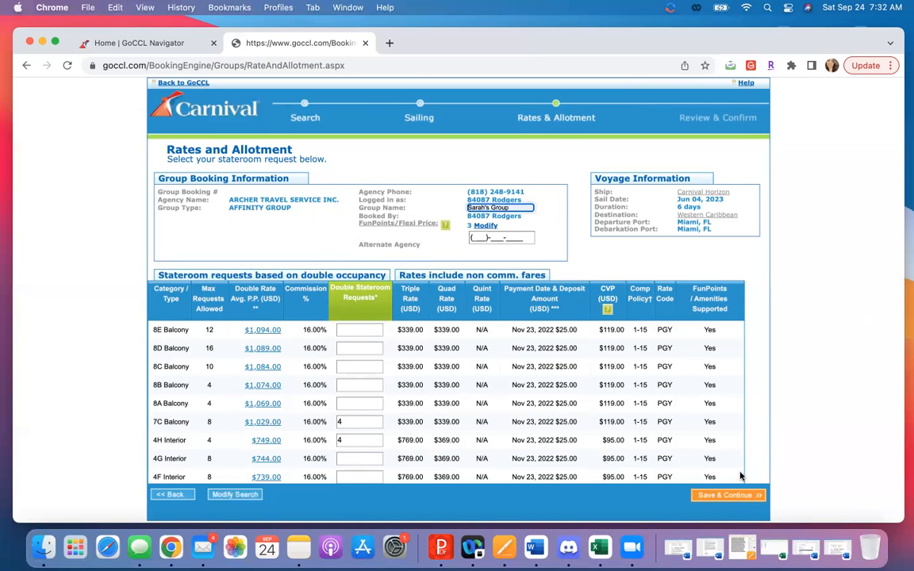
click(718, 497)
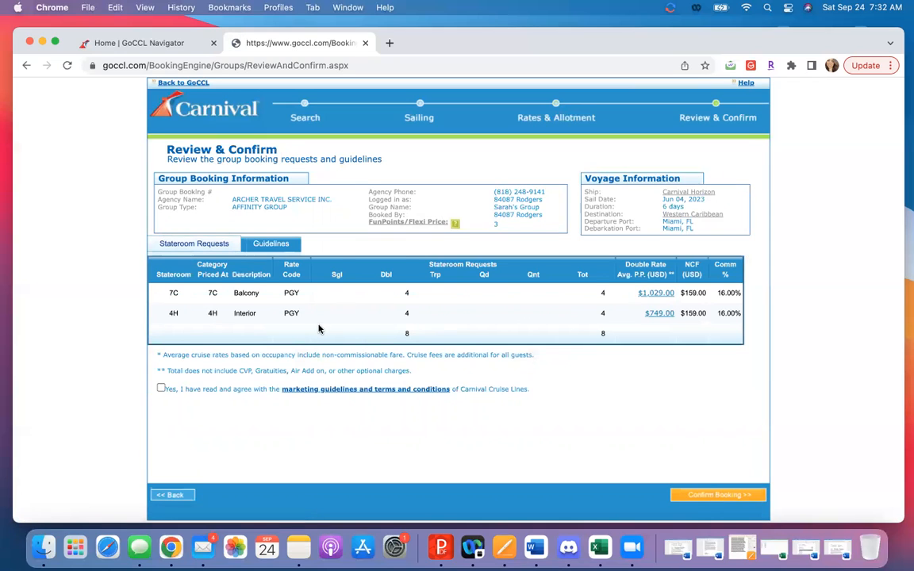
click(162, 390)
click(717, 496)
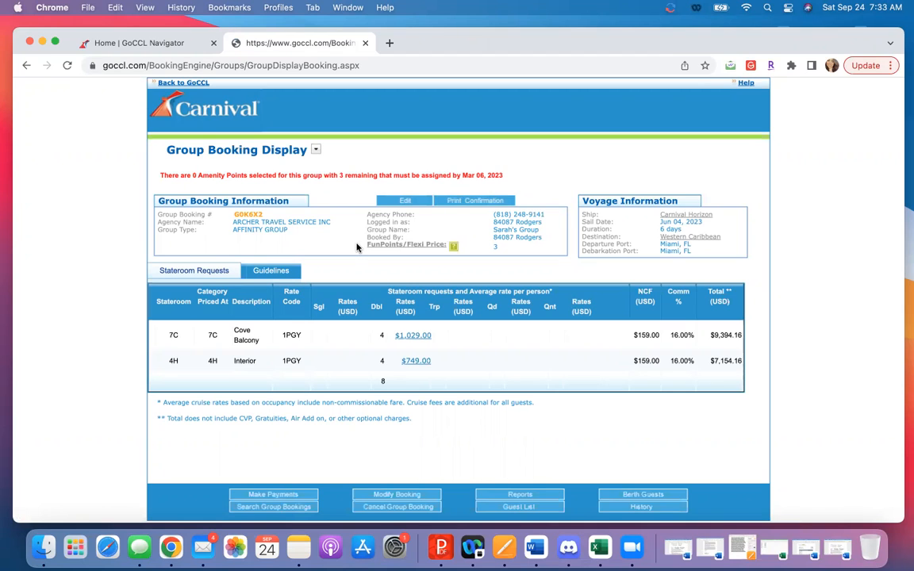
Review the group booking number, group name, booked-by and FunPoints entries in the booking information
drag(263, 214, 229, 218)
click(547, 240)
drag(493, 238, 554, 239)
drag(540, 229, 494, 230)
click(488, 253)
Review the group's payment guidelines, cancellation guidelines and complimentary policy, ending on the payment guidelines
click(269, 273)
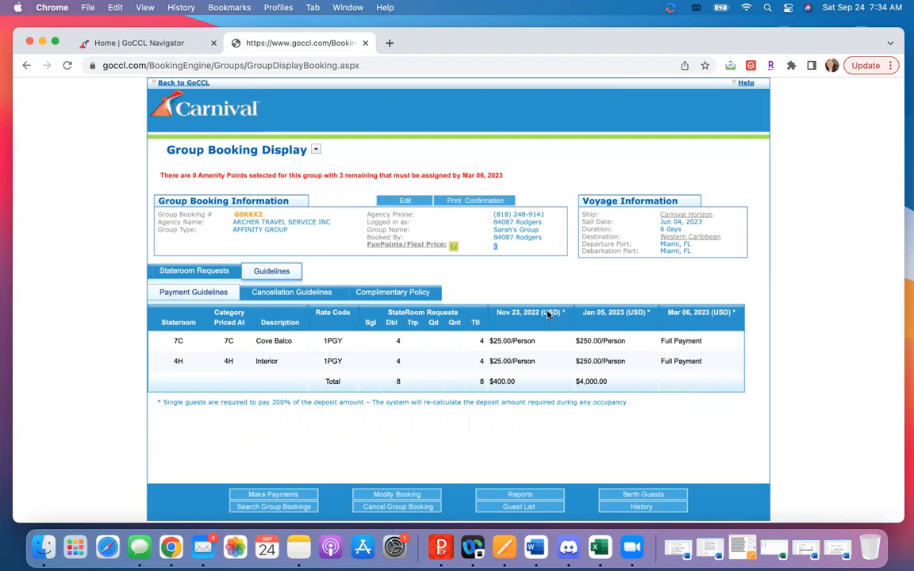
click(296, 293)
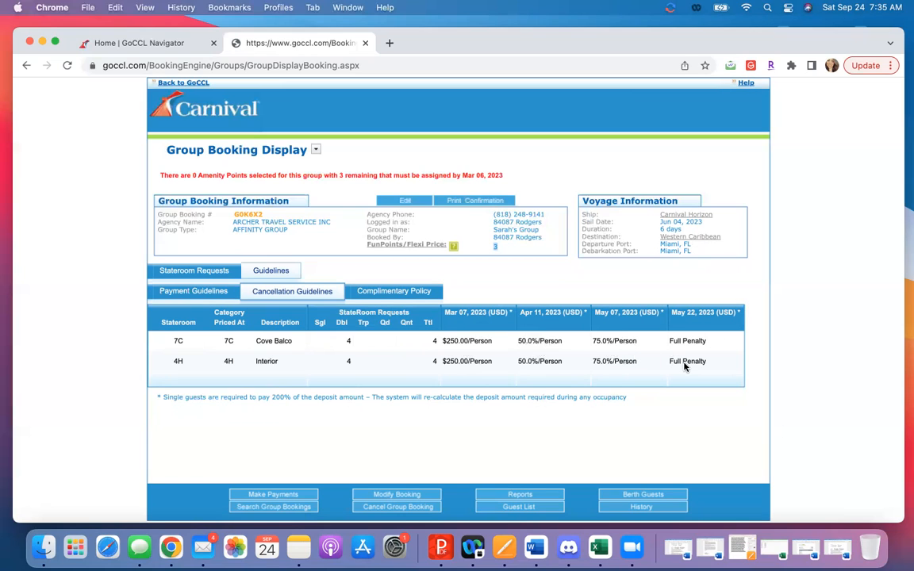
click(394, 297)
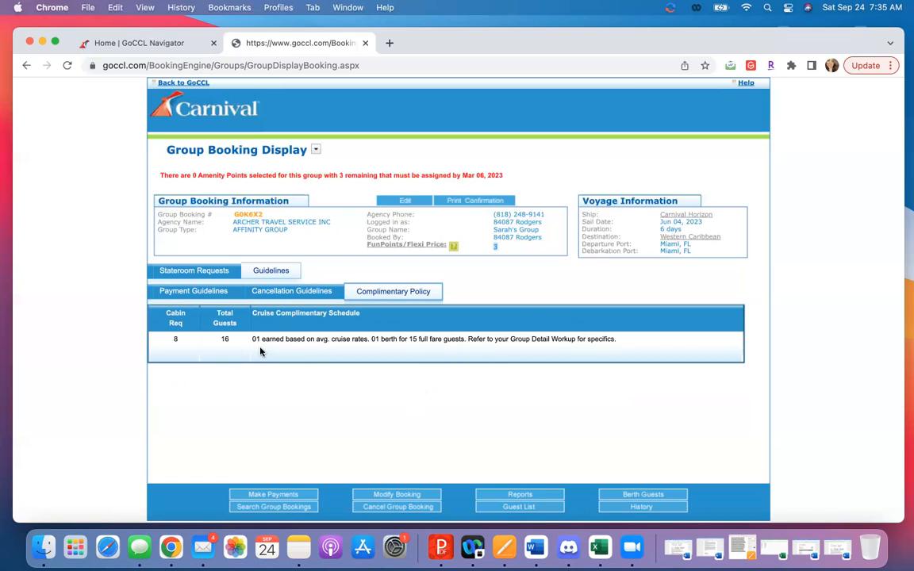
click(219, 292)
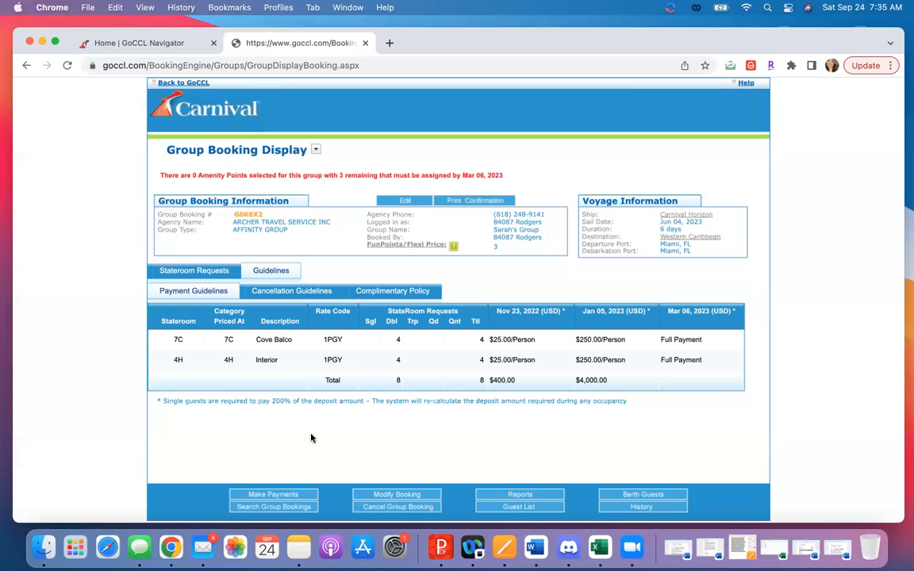
Start a FunshipPay payment for the group and submit its prefilled booking number to list the payments due
click(274, 498)
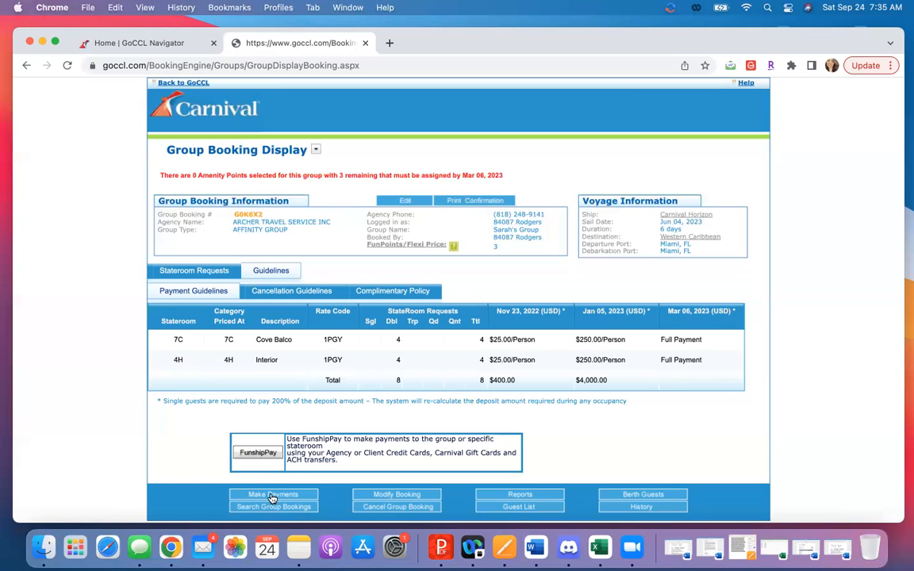
click(257, 454)
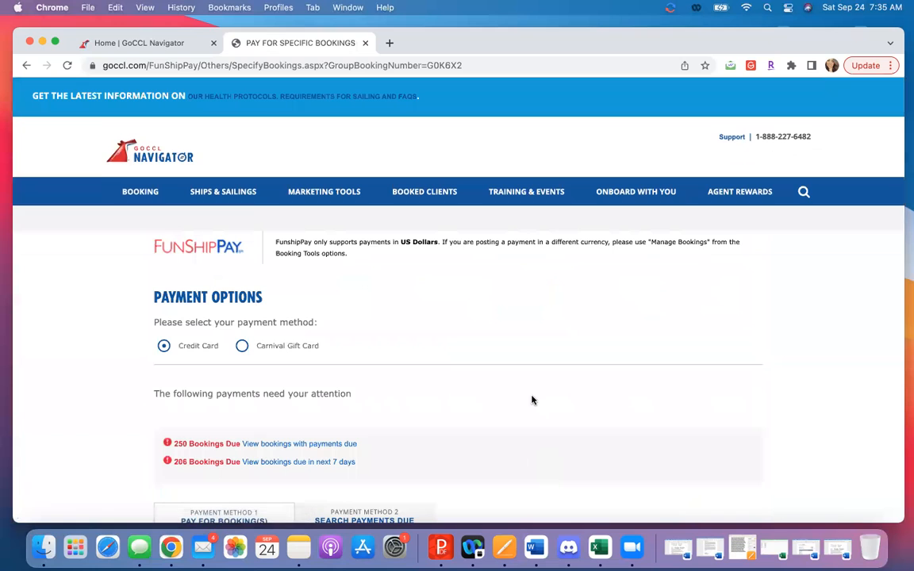
scroll(532, 400, down, 1)
scroll(531, 400, down, 7)
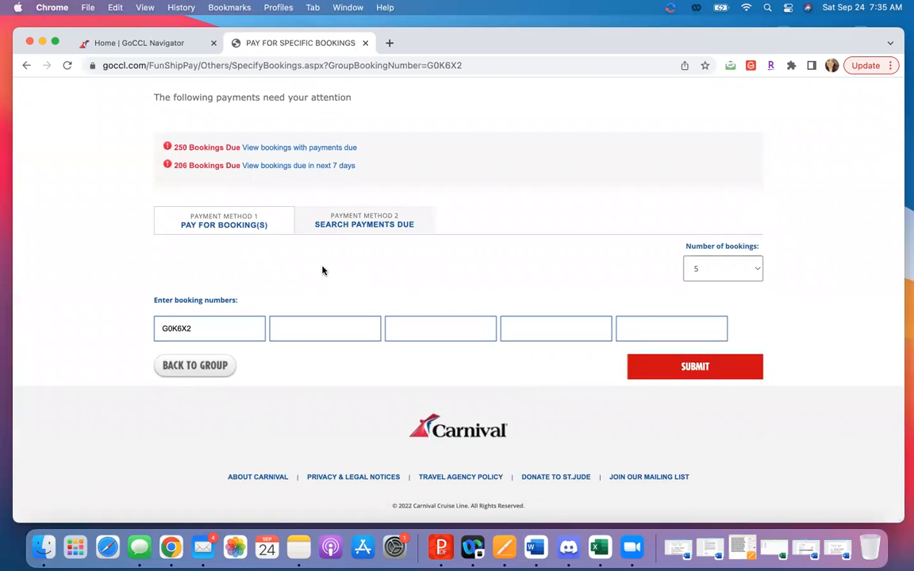
click(323, 322)
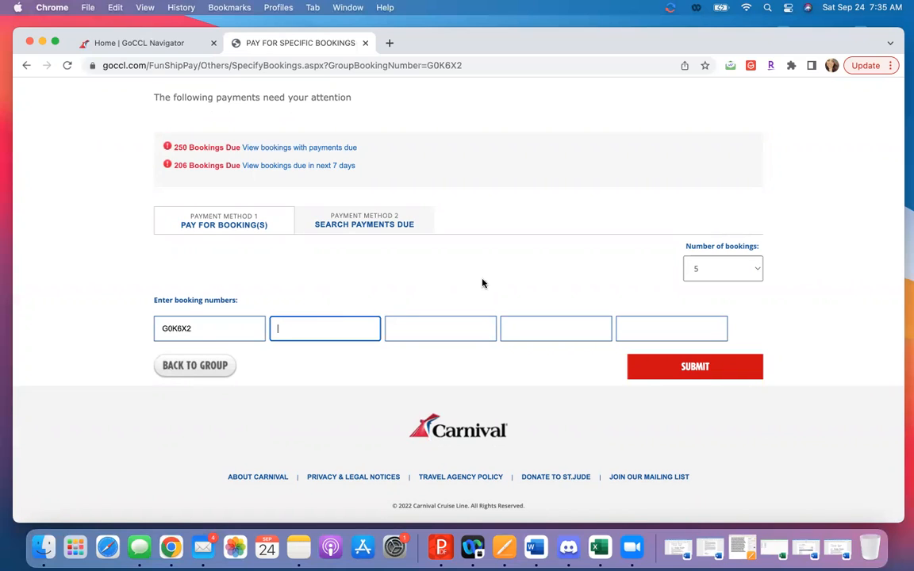
drag(213, 329, 168, 329)
click(668, 371)
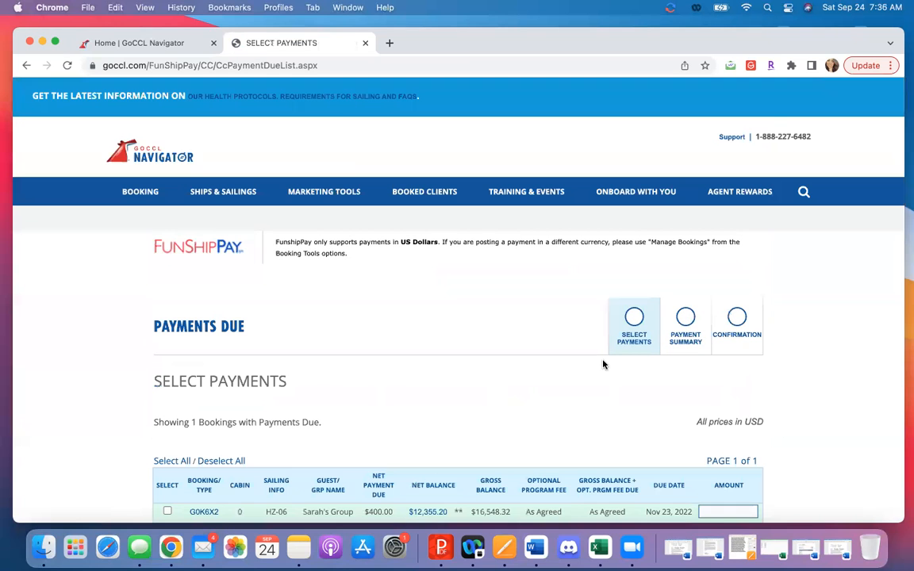
Review the group's payments due, highlighting the net payment due amount, and return to the group booking display
scroll(510, 379, down, 3)
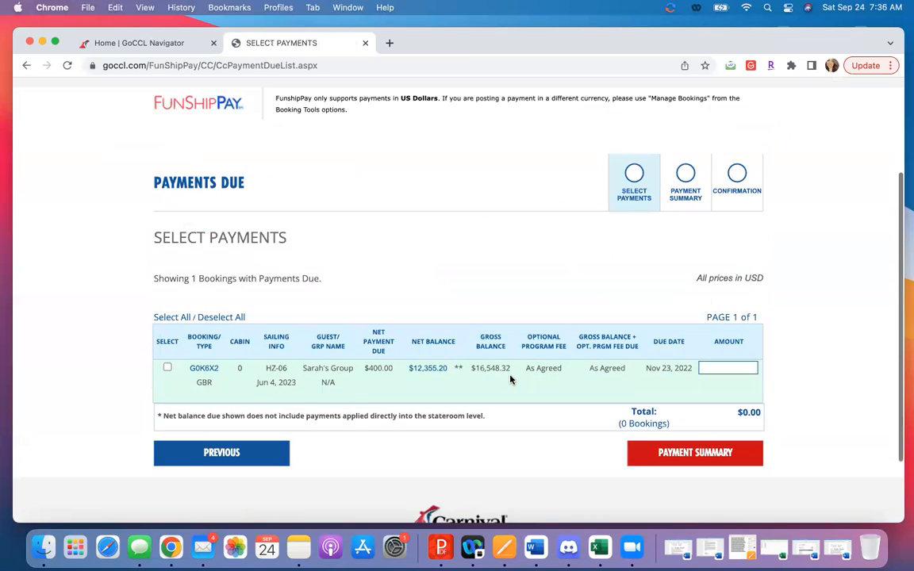
scroll(510, 379, down, 2)
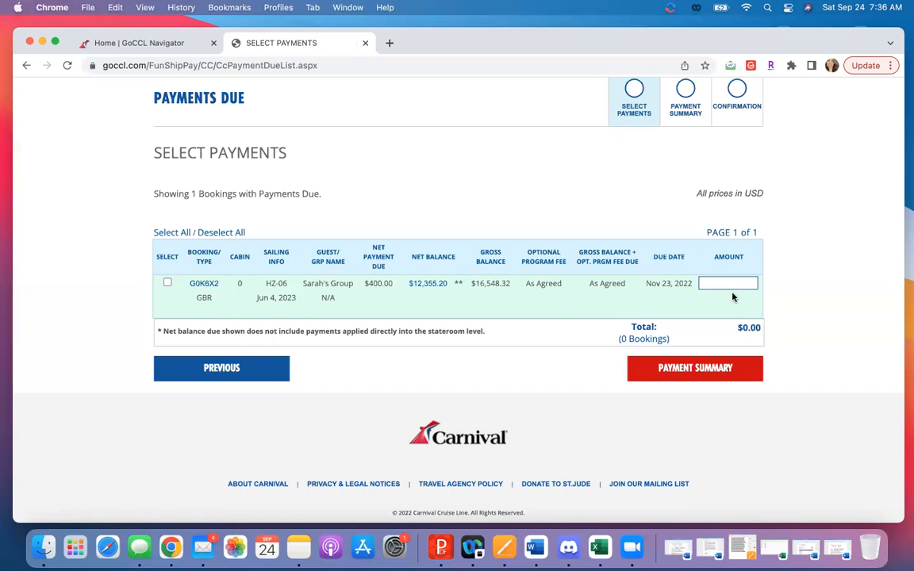
drag(387, 282, 368, 282)
click(368, 283)
drag(392, 283, 366, 283)
click(26, 65)
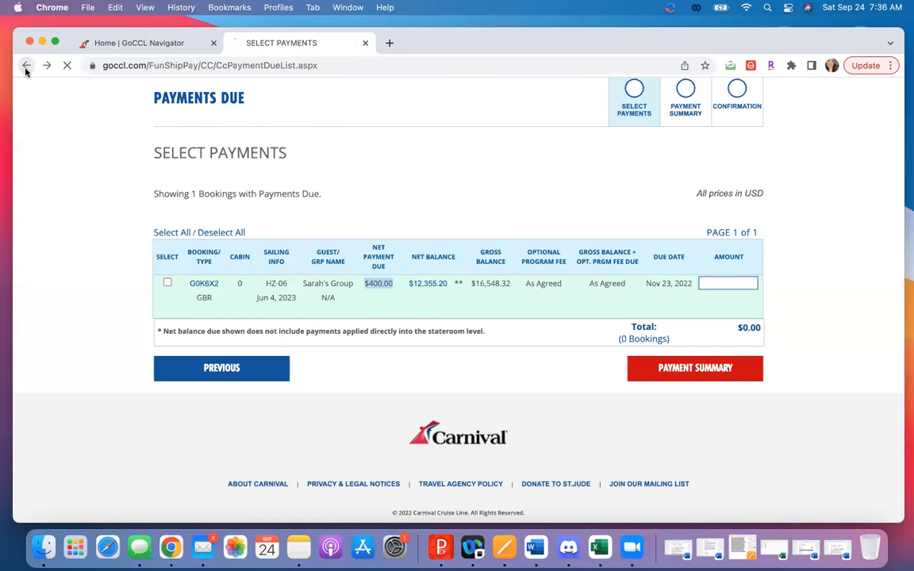
click(27, 65)
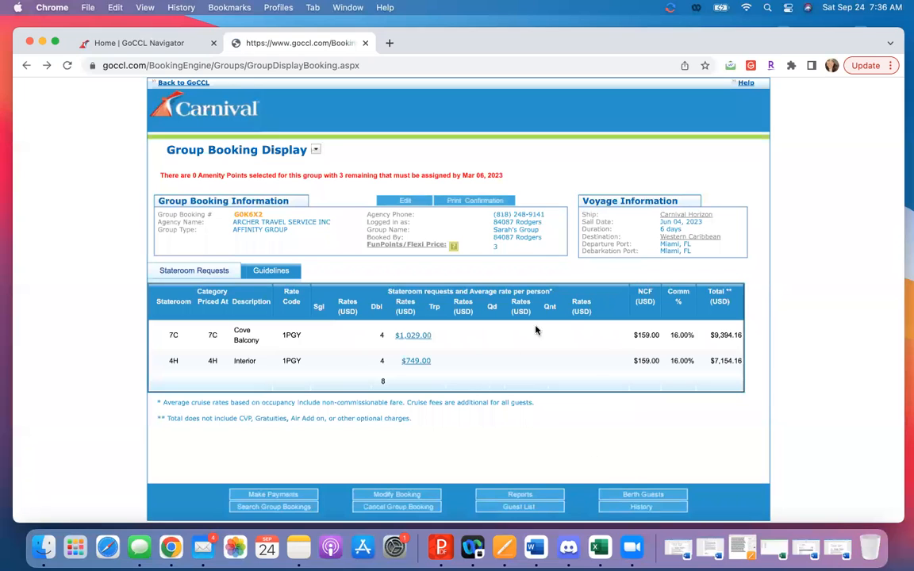
Start berthing guests for the group and review the available rate codes for two guests, from the group rate through the tariff rates
click(636, 496)
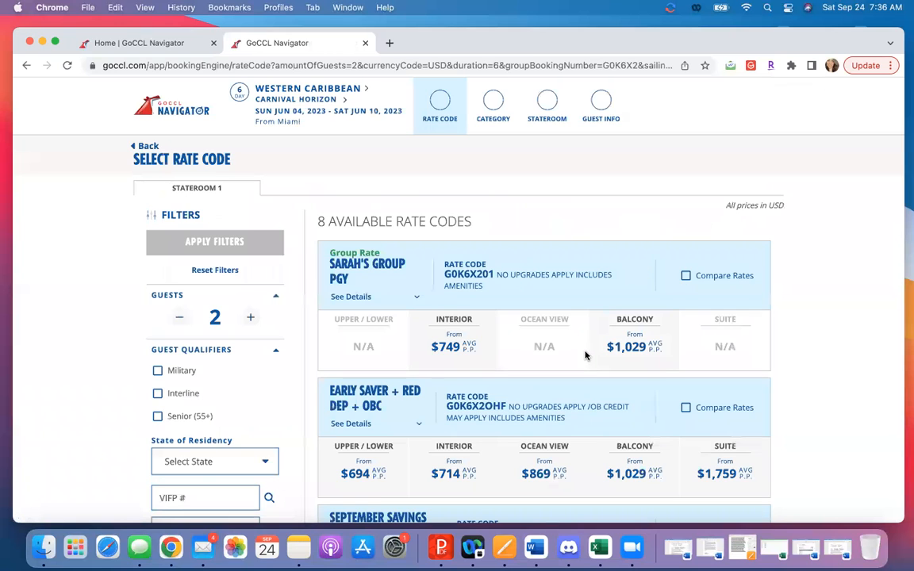
scroll(825, 351, down, 5)
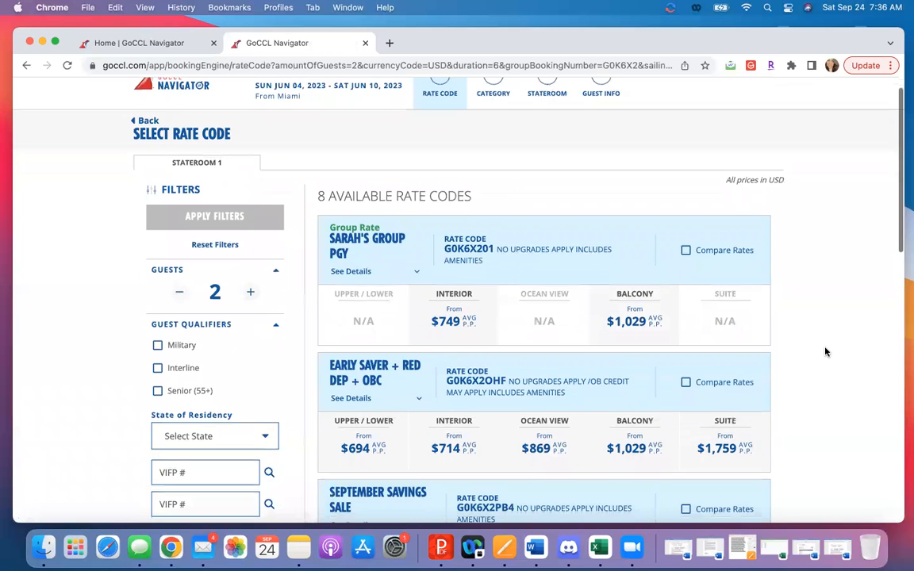
scroll(825, 352, up, 1)
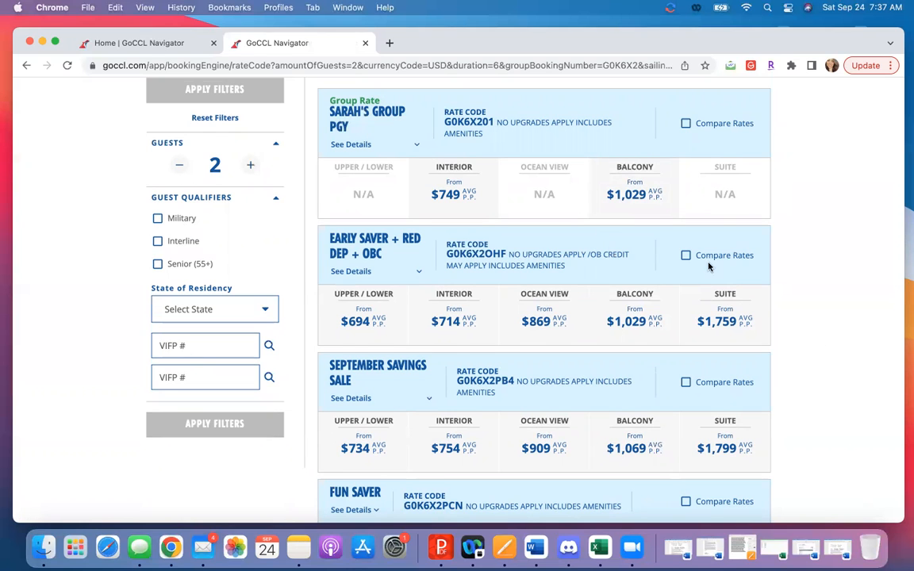
scroll(784, 332, down, 3)
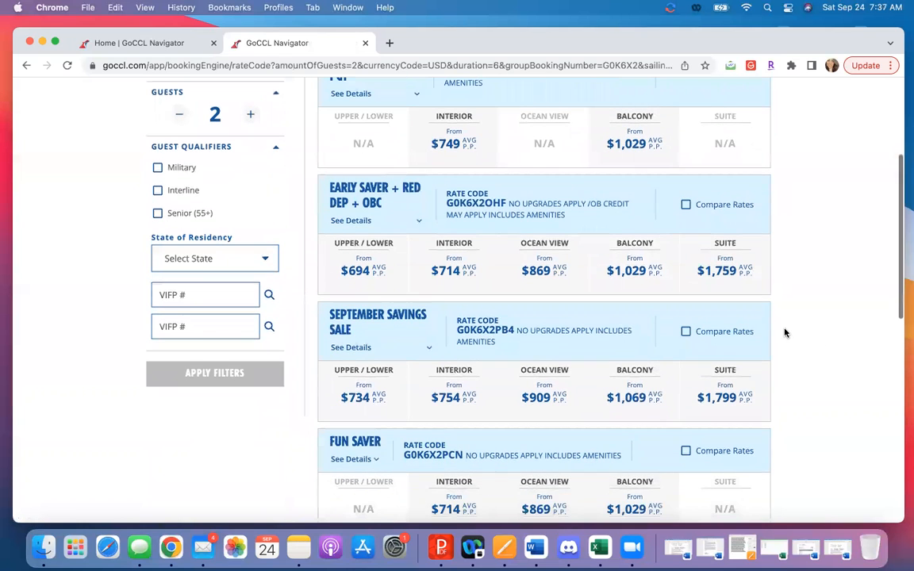
scroll(784, 332, up, 4)
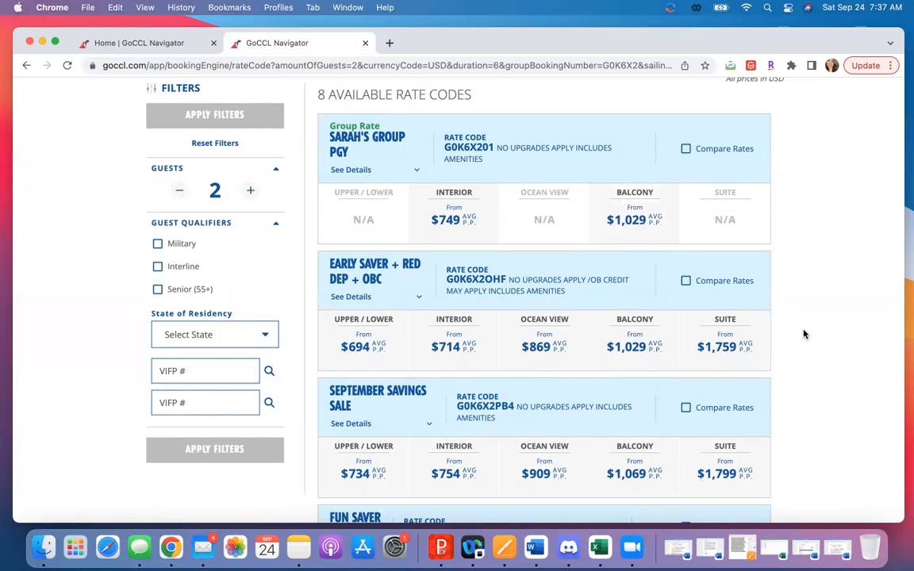
scroll(803, 334, down, 2)
scroll(804, 334, down, 10)
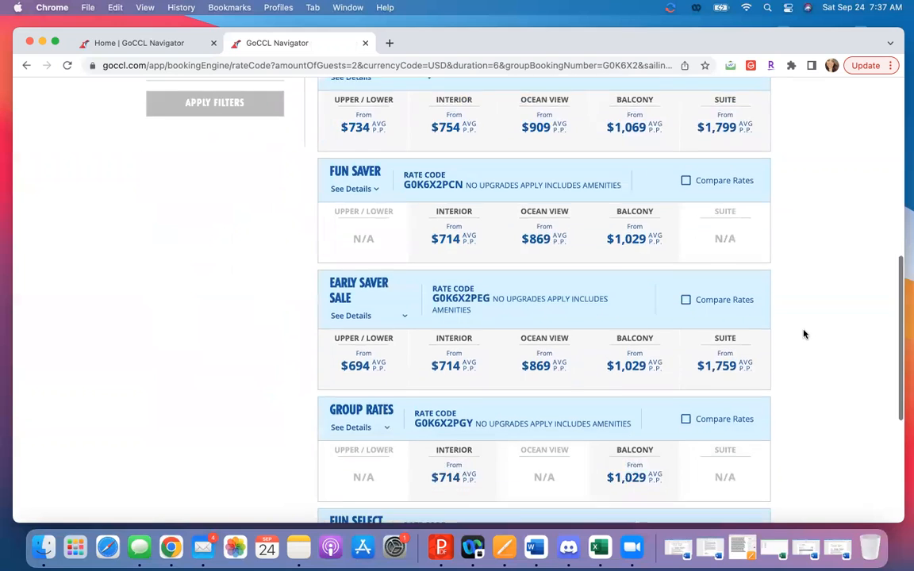
scroll(804, 335, down, 3)
scroll(803, 334, up, 3)
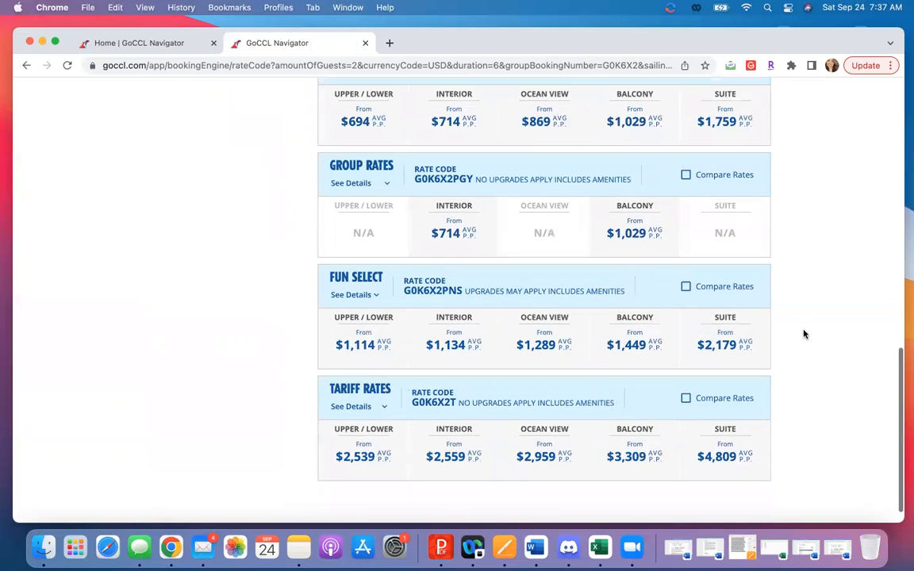
scroll(803, 334, up, 10)
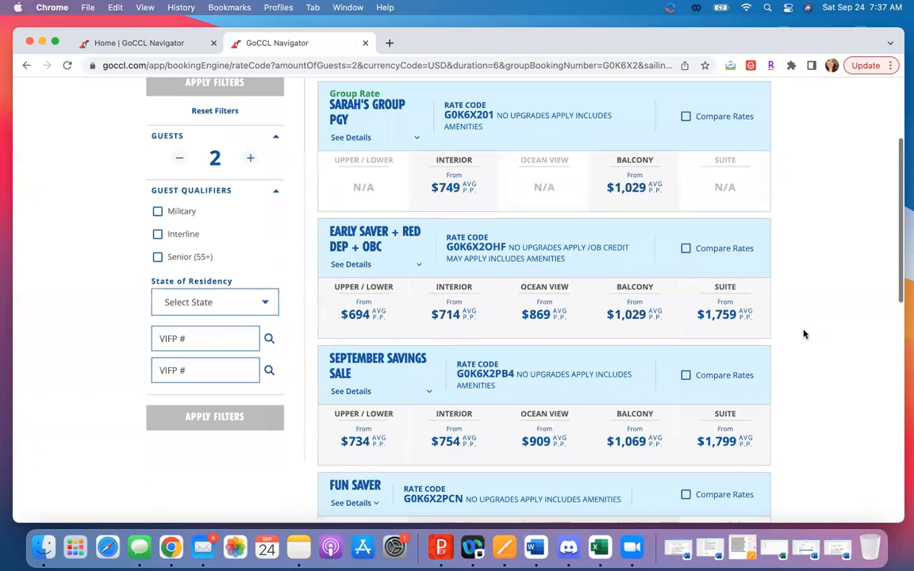
scroll(803, 334, up, 2)
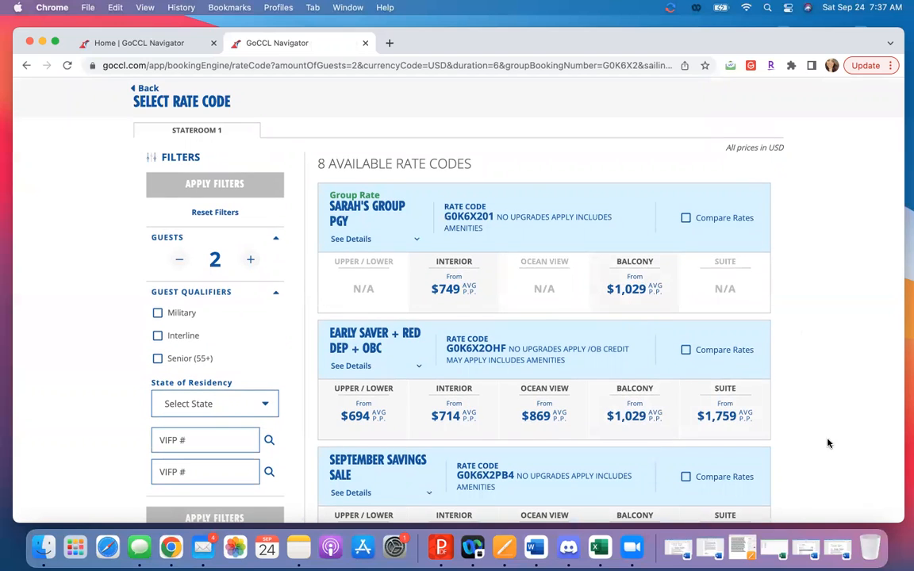
Preview category selection for the group rate's balcony option, and return to the group booking display
click(633, 289)
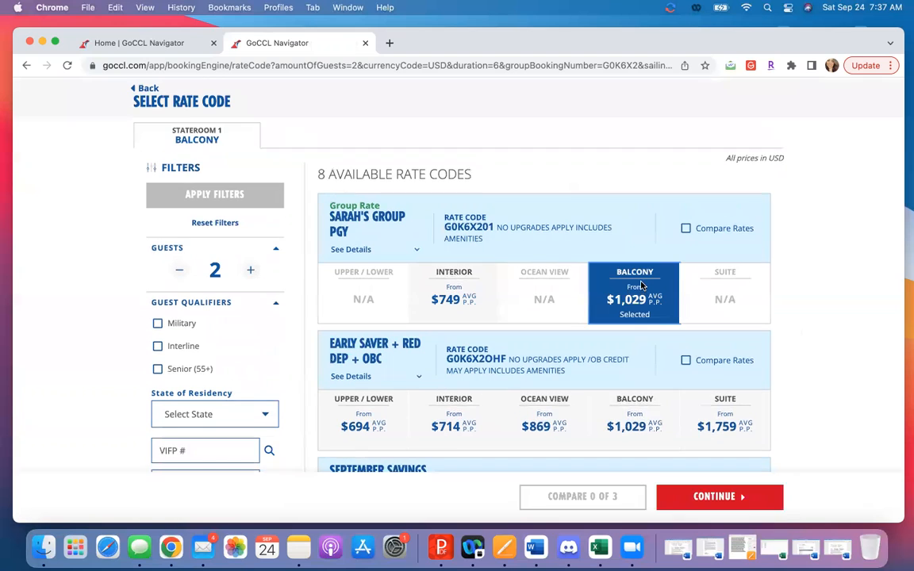
click(714, 496)
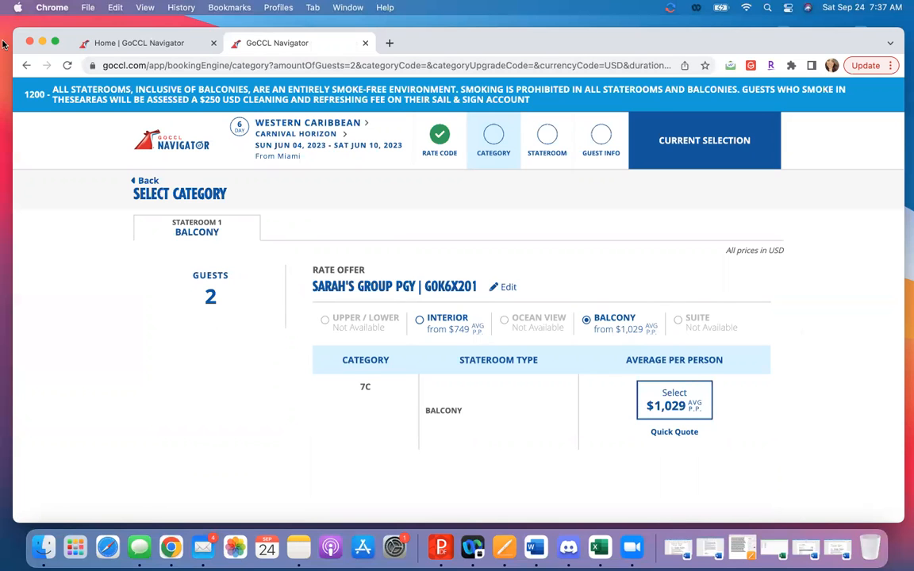
click(27, 67)
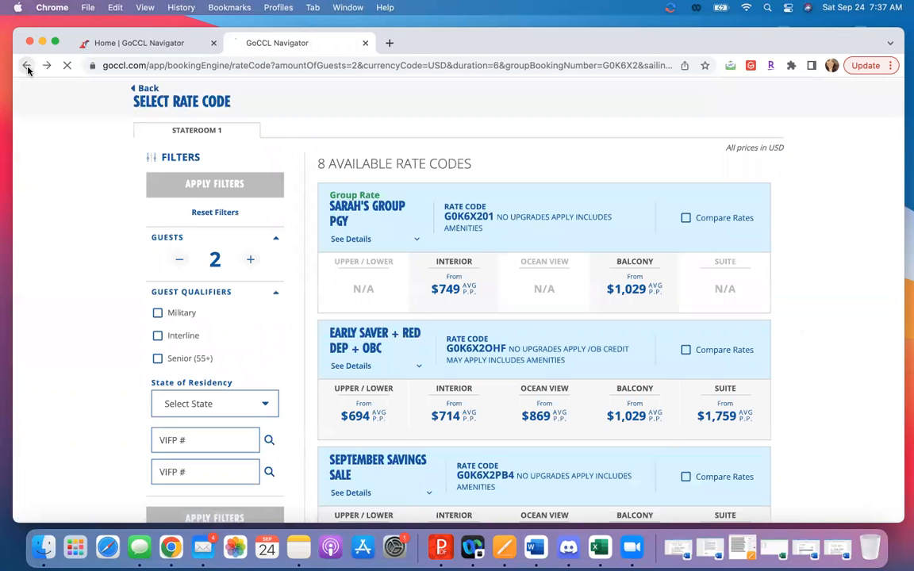
click(26, 66)
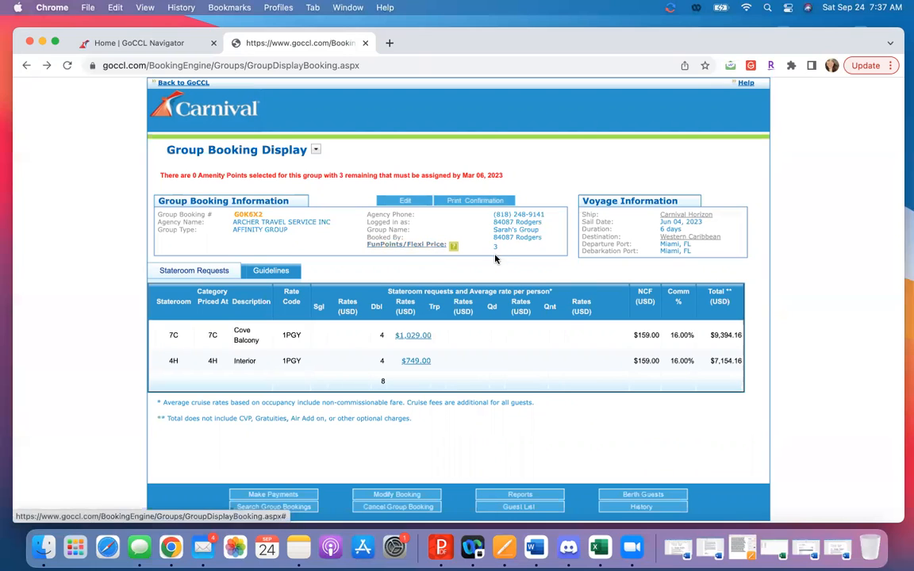
Open the Group Fun Points and Flexi Pricing PDF from the booking information and read through to the Carnival FunPoints amenity table
click(418, 246)
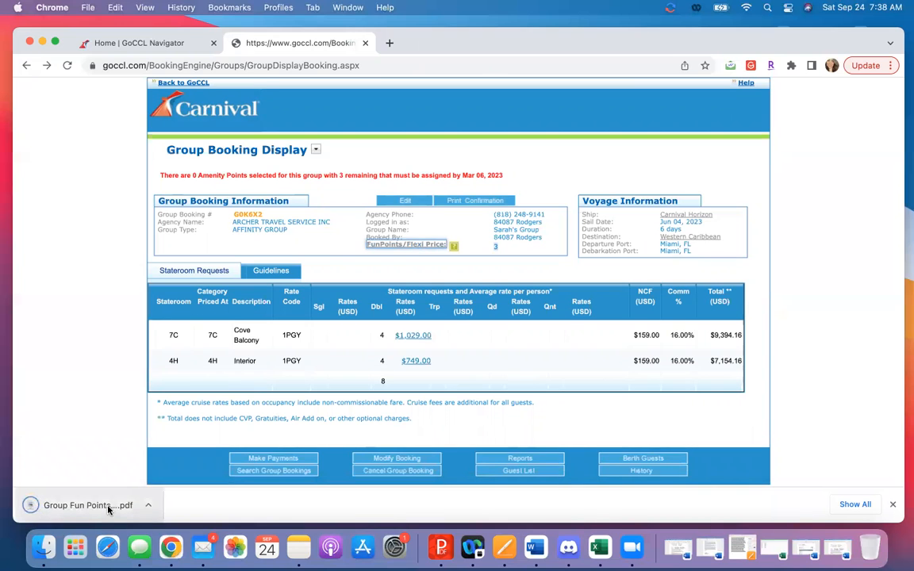
click(102, 505)
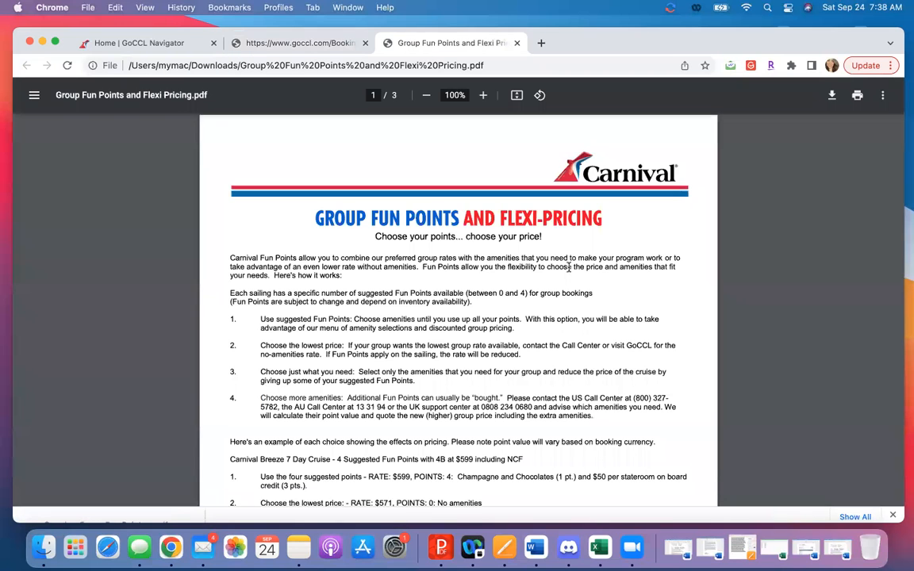
scroll(623, 267, down, 1)
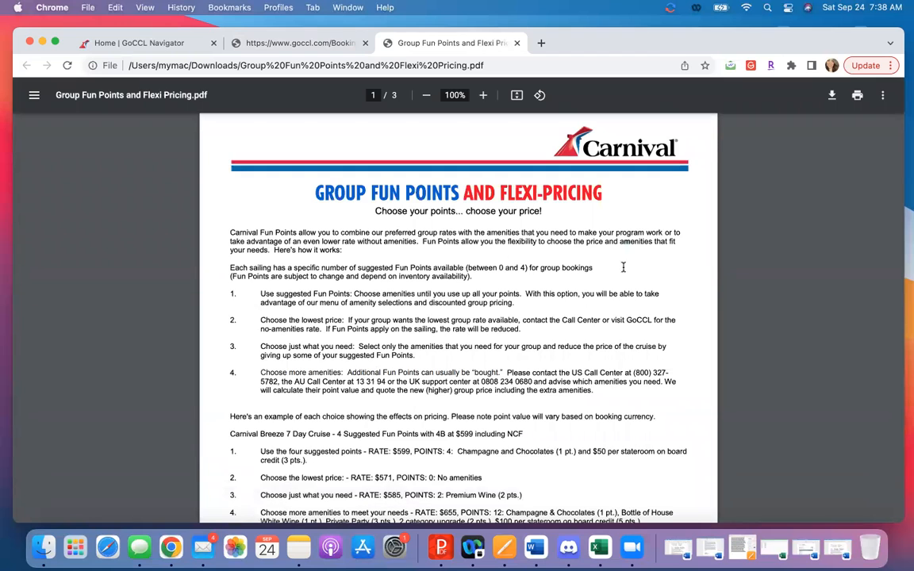
scroll(623, 268, down, 1)
scroll(624, 268, down, 2)
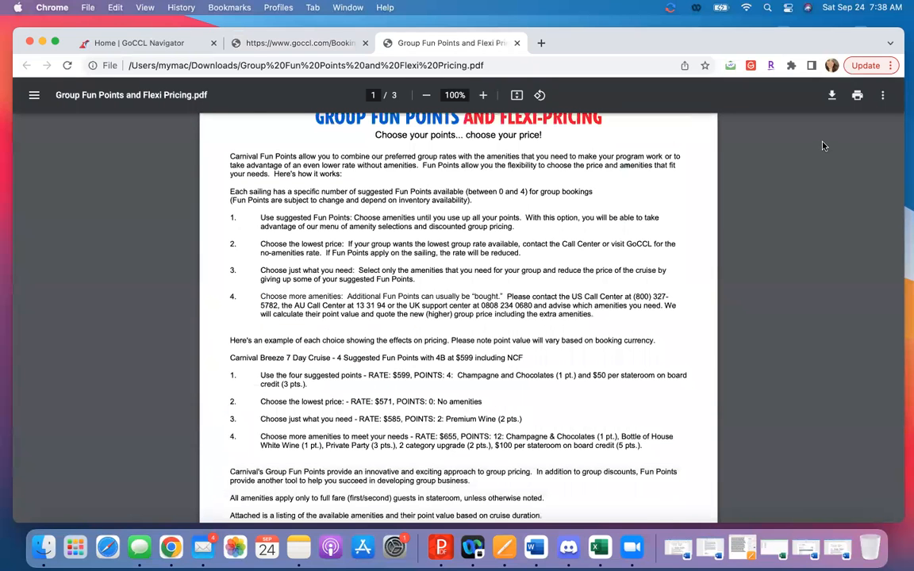
scroll(674, 240, down, 8)
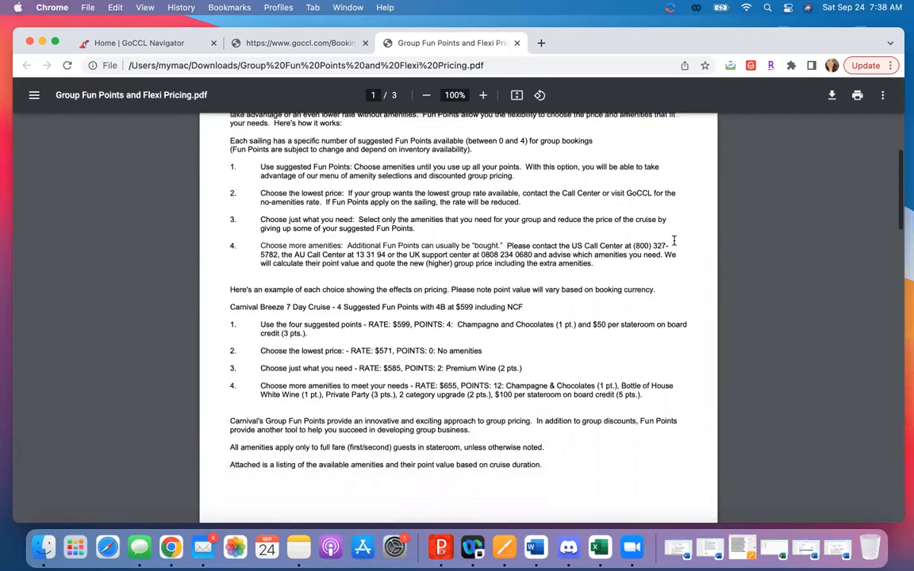
scroll(673, 240, down, 14)
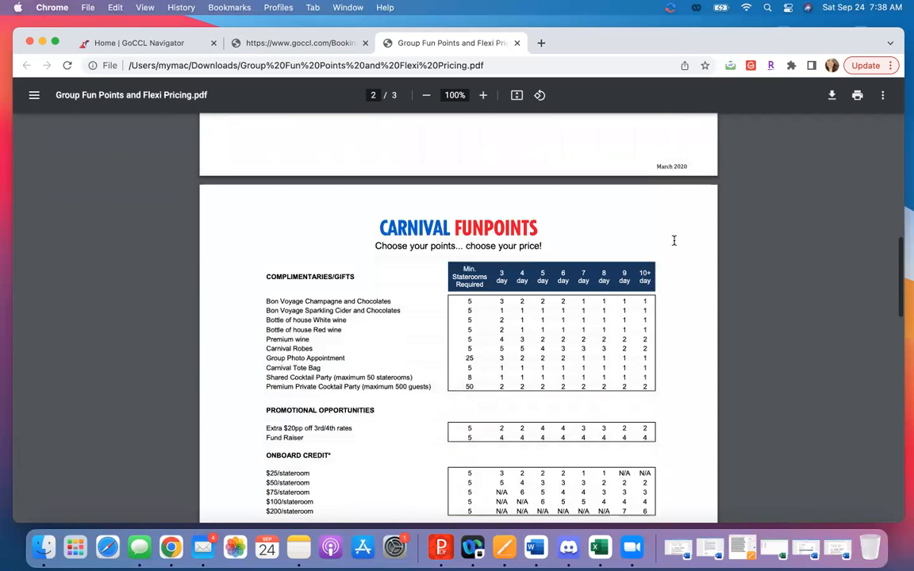
scroll(673, 240, down, 3)
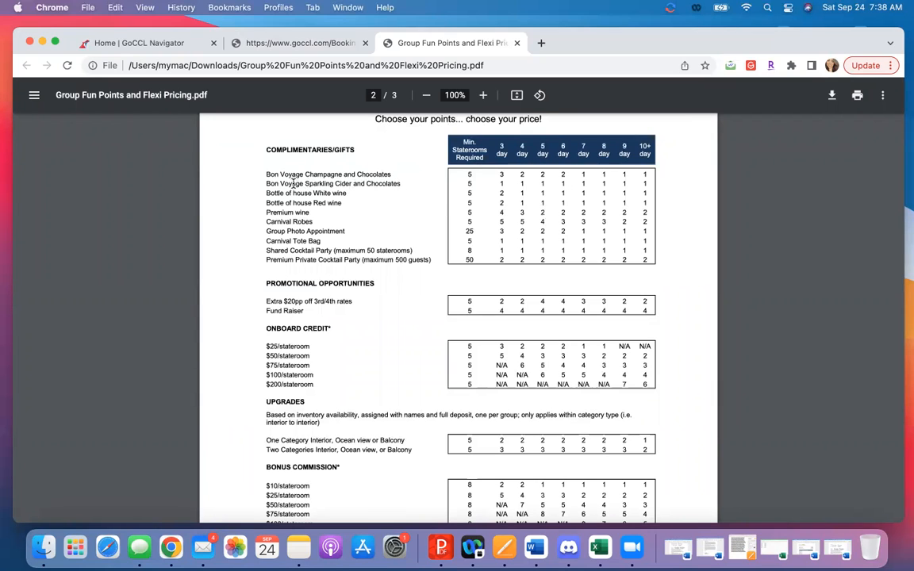
Check the 6-day points for complimentary gifts, highlighting sparkling cider and chocolates, house white wine, the Carnival tote bag and the shared cocktail party
drag(267, 183, 404, 190)
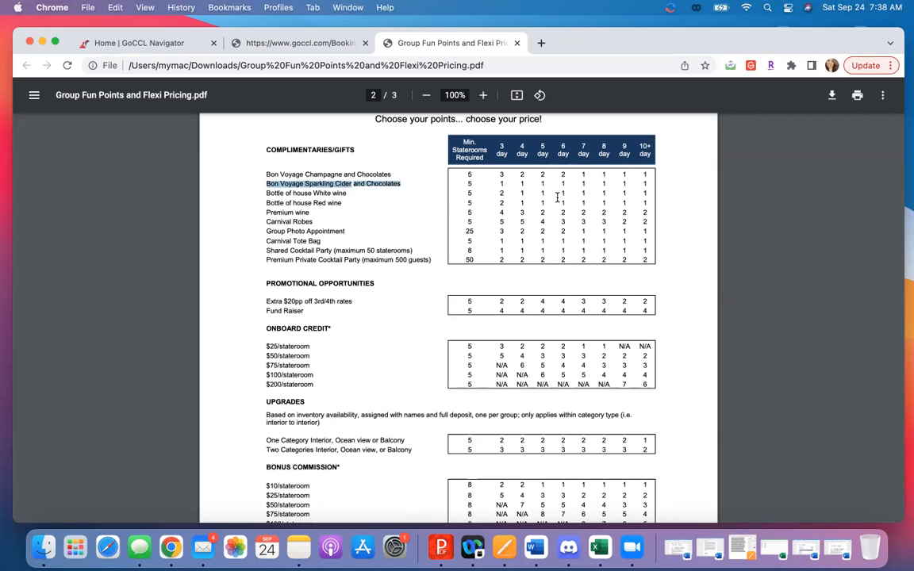
drag(351, 194, 246, 194)
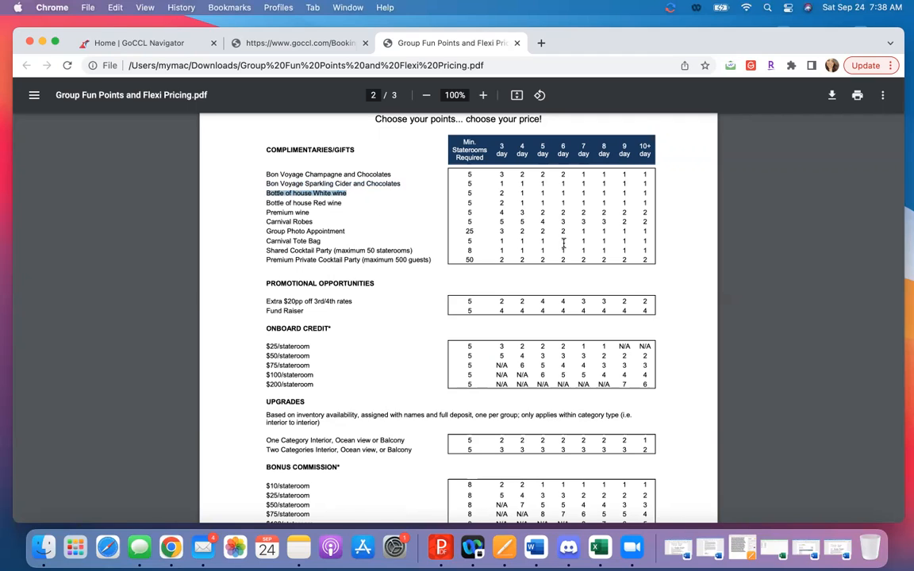
drag(323, 242, 263, 241)
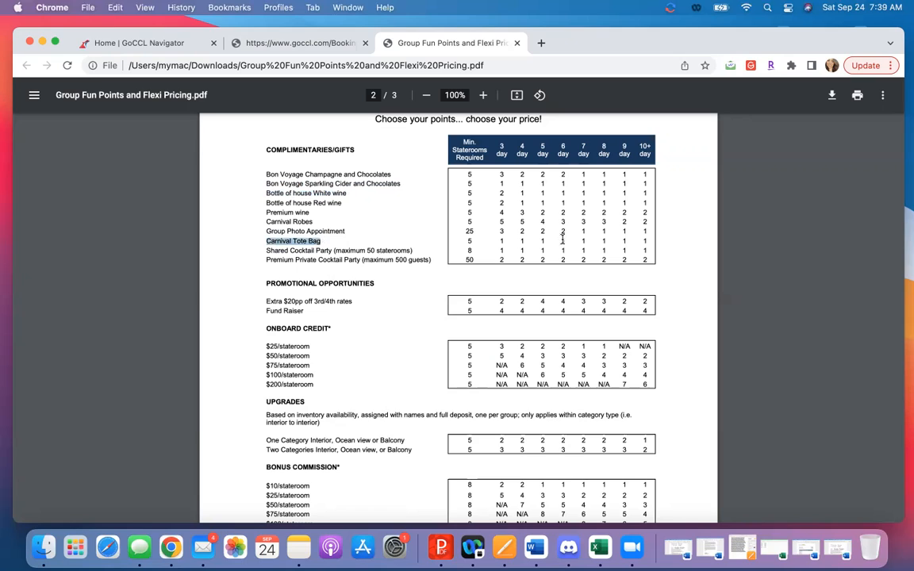
drag(421, 251, 259, 249)
click(265, 248)
double_click(269, 250)
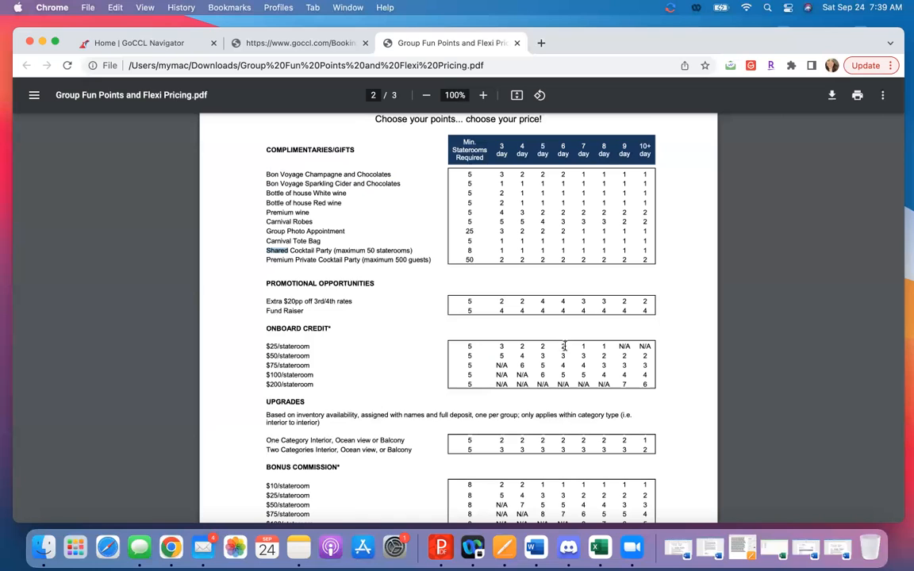
Check the 6-day points for the $25 onboard credit, the one-category upgrade and bonus commission, and look over the rest of the amenity table
click(305, 343)
drag(306, 343, 265, 347)
click(563, 349)
drag(279, 346, 262, 346)
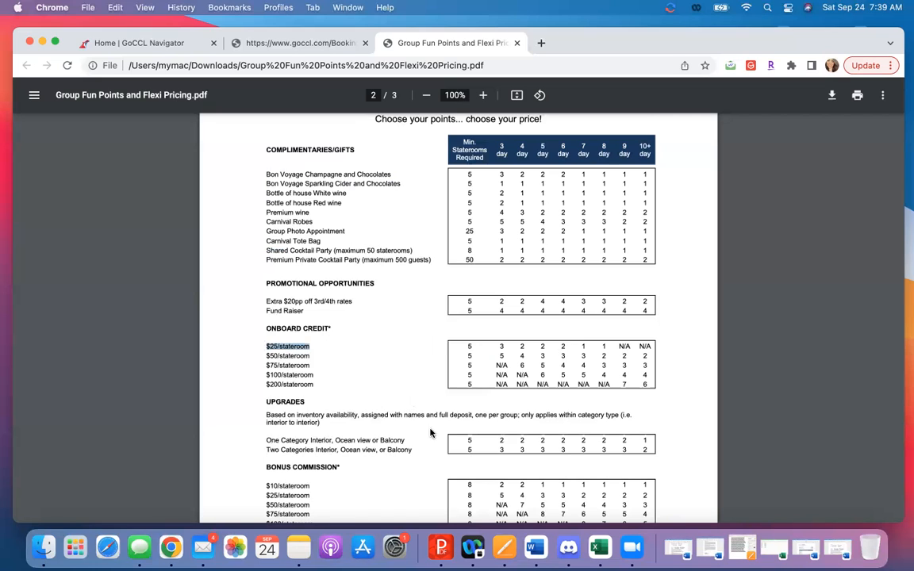
click(568, 442)
drag(407, 440, 289, 442)
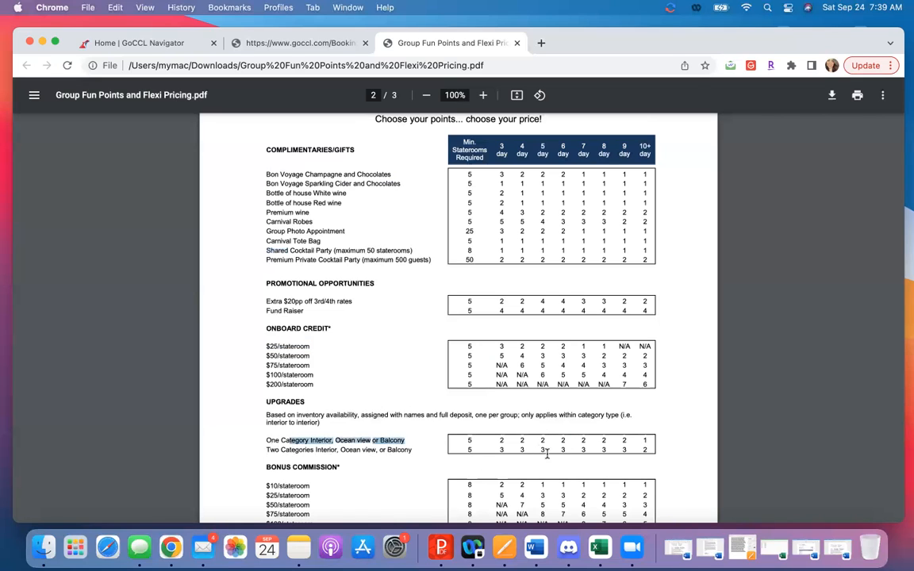
click(580, 485)
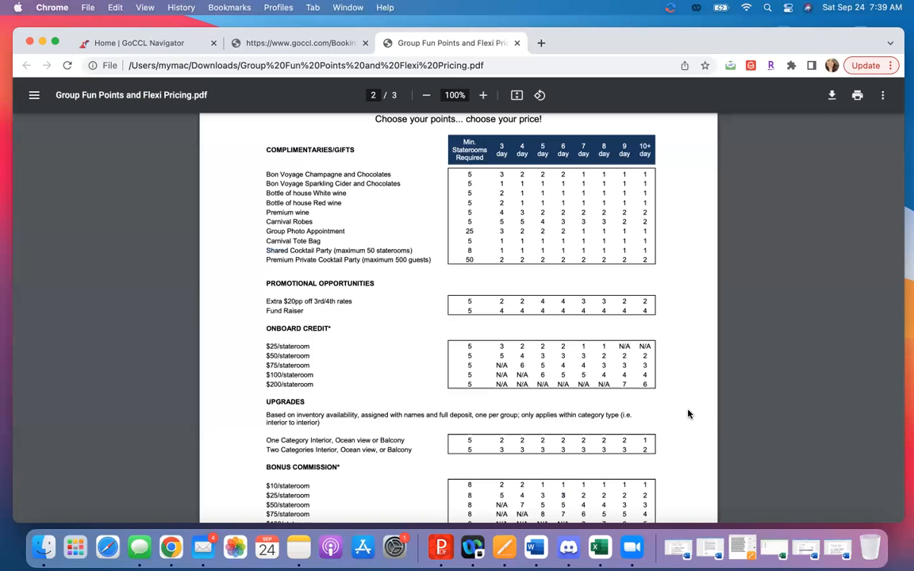
scroll(688, 414, down, 5)
scroll(688, 414, up, 4)
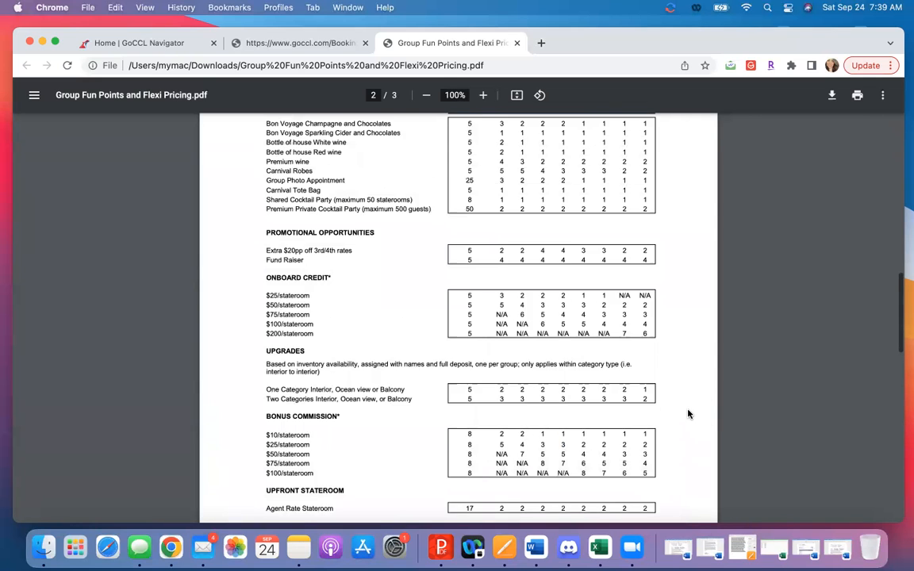
scroll(688, 414, up, 1)
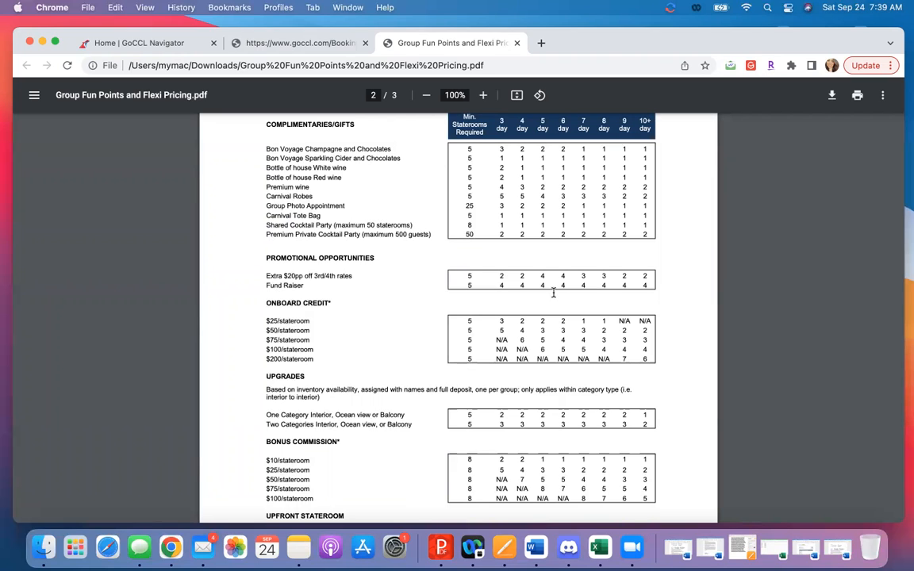
Close the FunPoints PDF, open the amenity modification page for the group to review its FunPoints options, and return to the group booking display
click(517, 43)
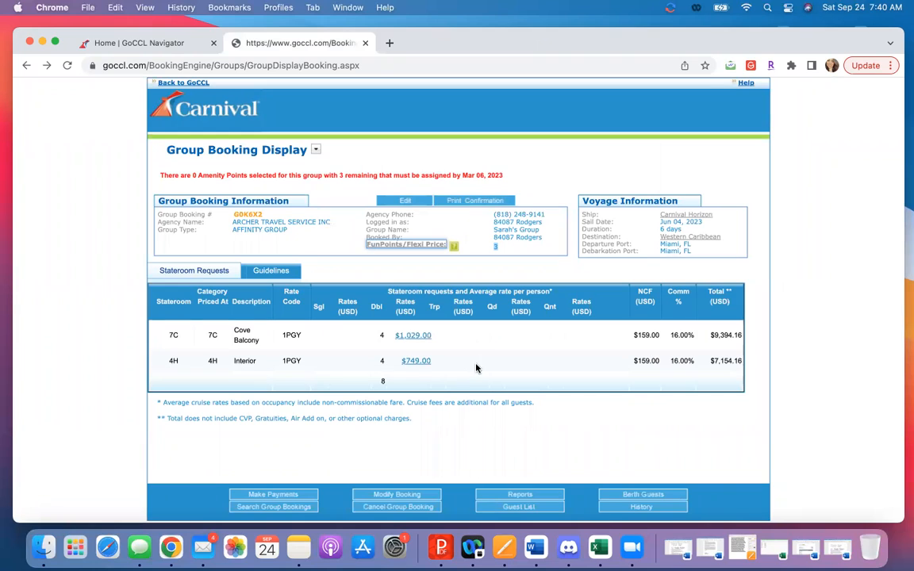
click(421, 495)
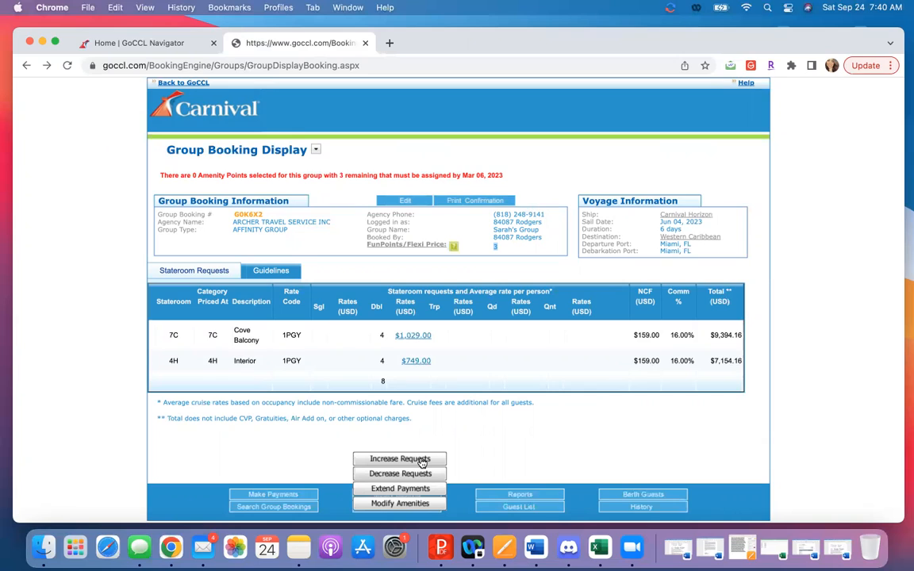
click(435, 508)
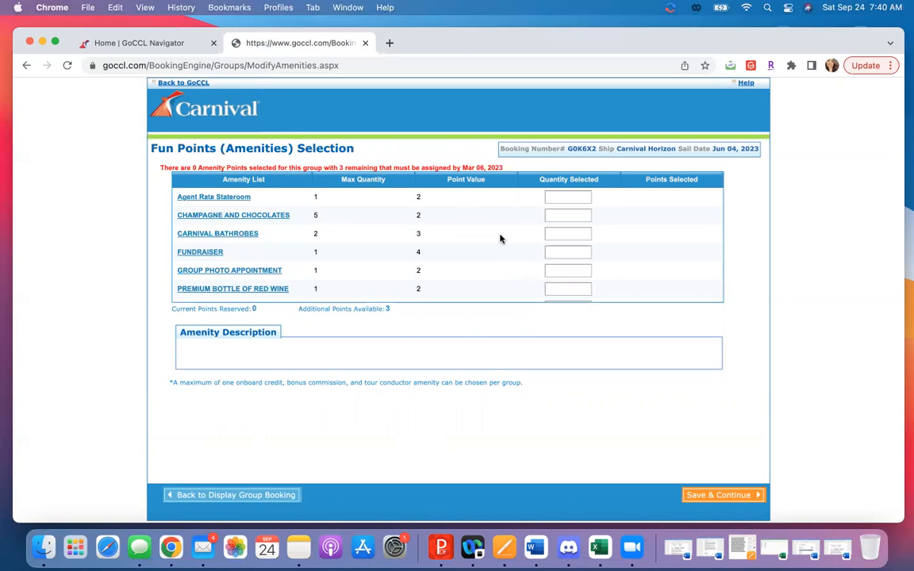
click(222, 498)
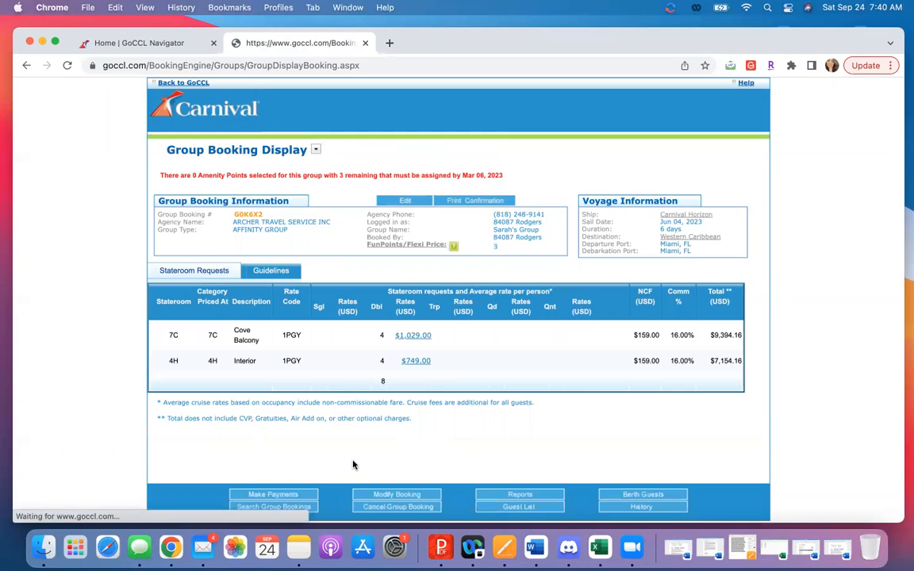
Request the guest list for the group booking and decline to berth guests at this time
click(505, 512)
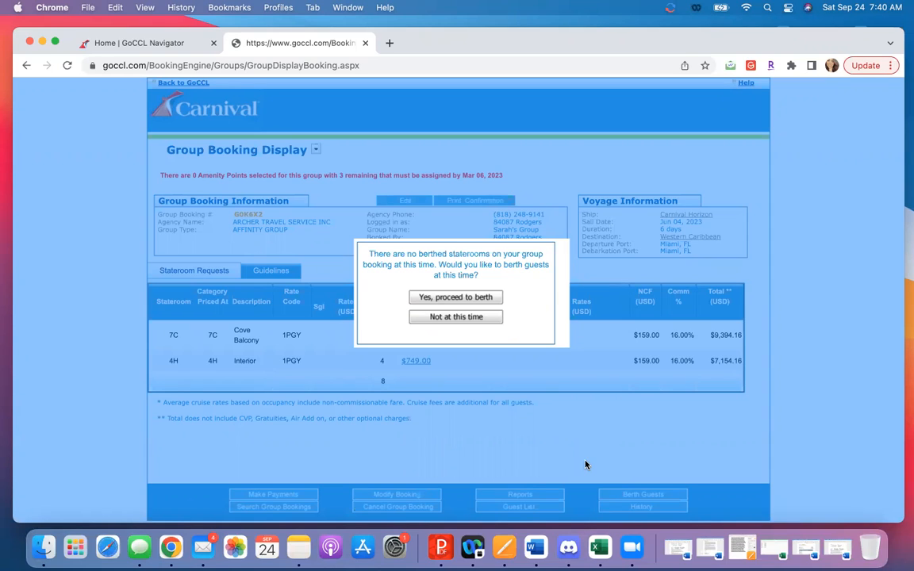
click(448, 319)
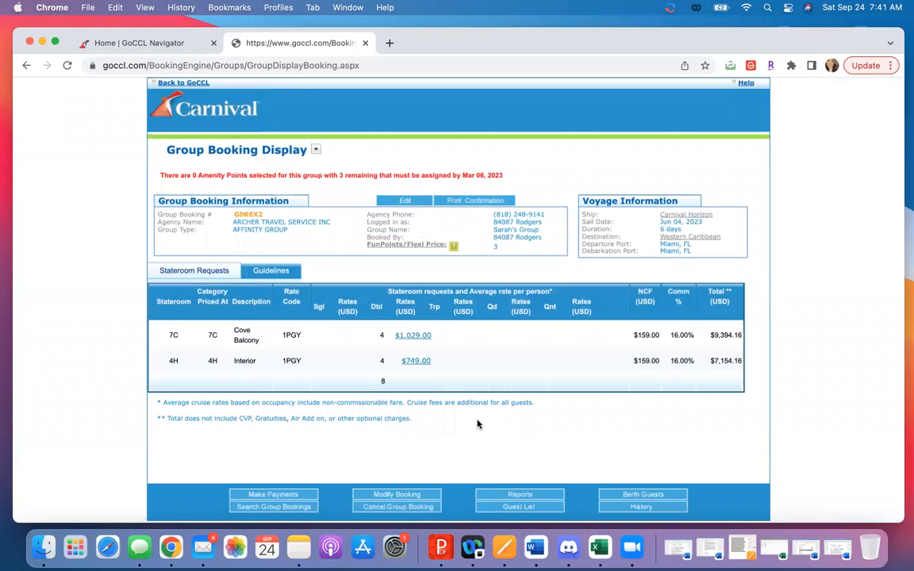
Open the group booking's cancellation guidelines and start cancelling the entire group booking
click(420, 510)
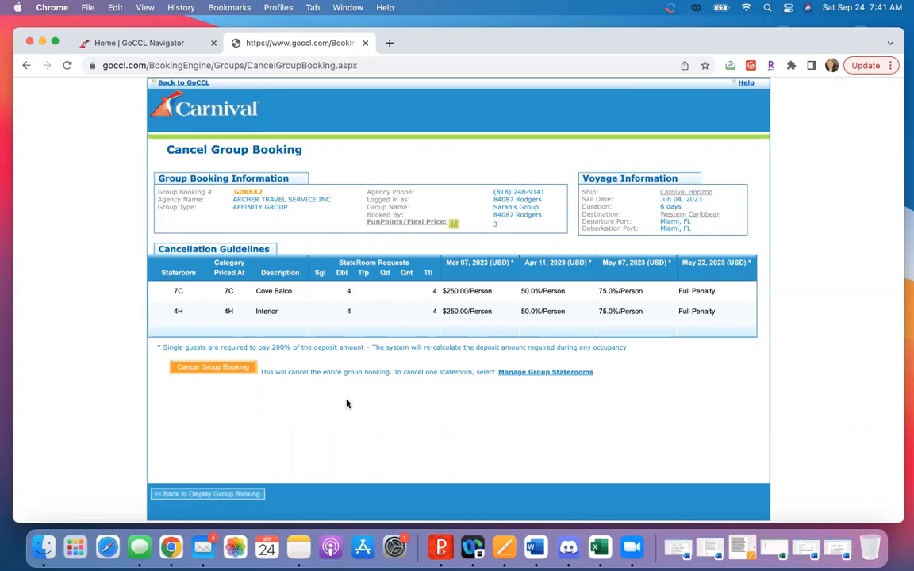
click(230, 369)
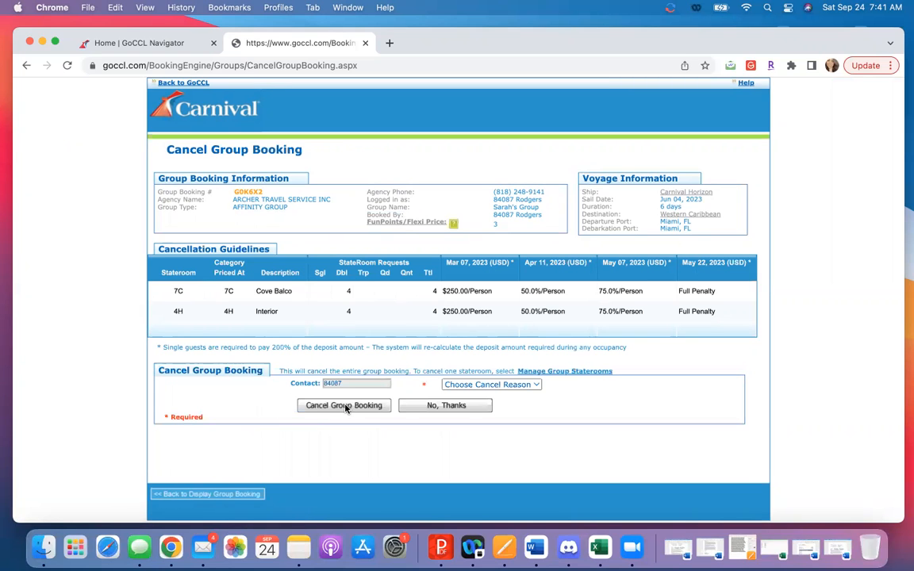